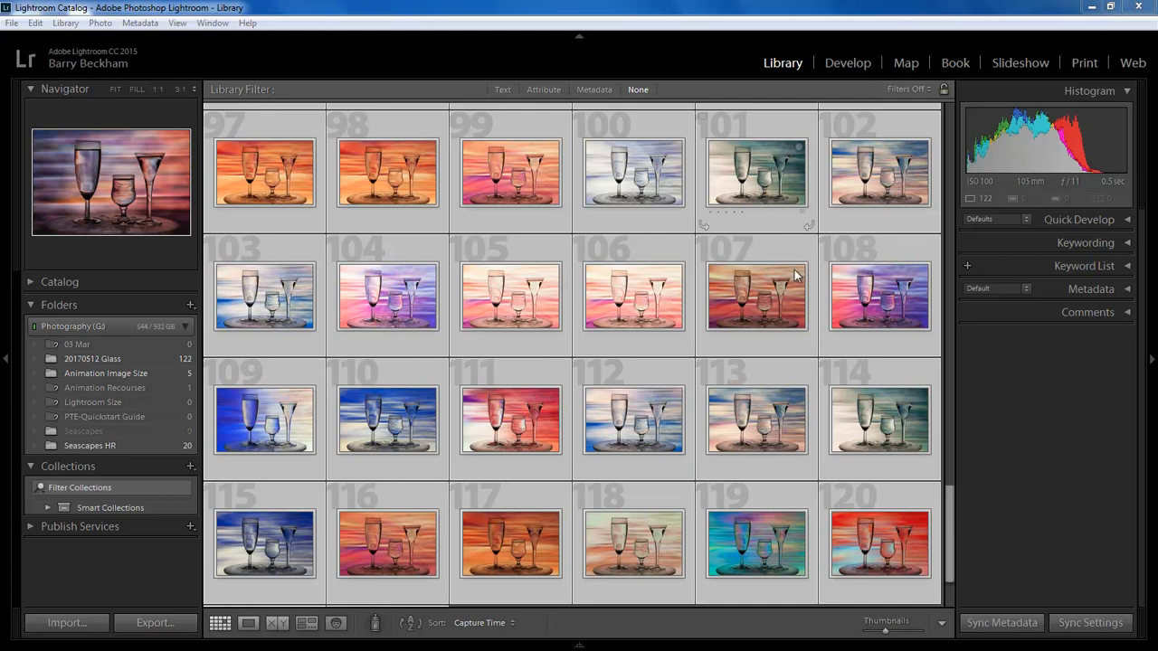
Open photo 114 in the Develop module and enable Remove Chromatic Aberration in its lens corrections.
left_click(875, 429)
left_click(847, 63)
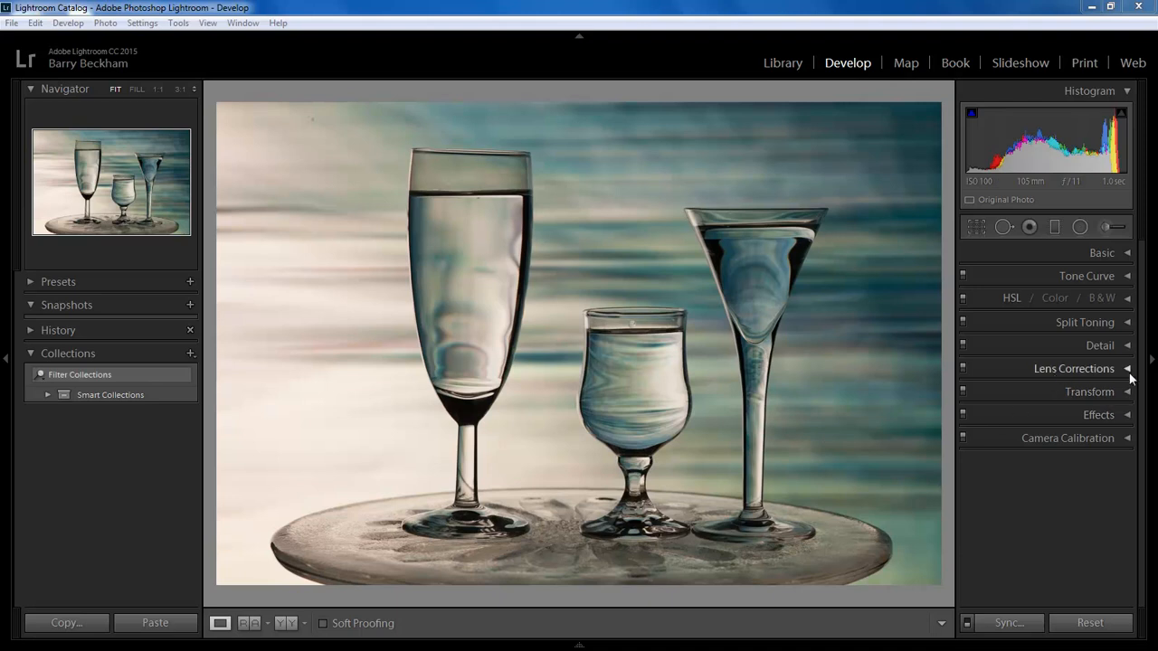
left_click(1128, 371)
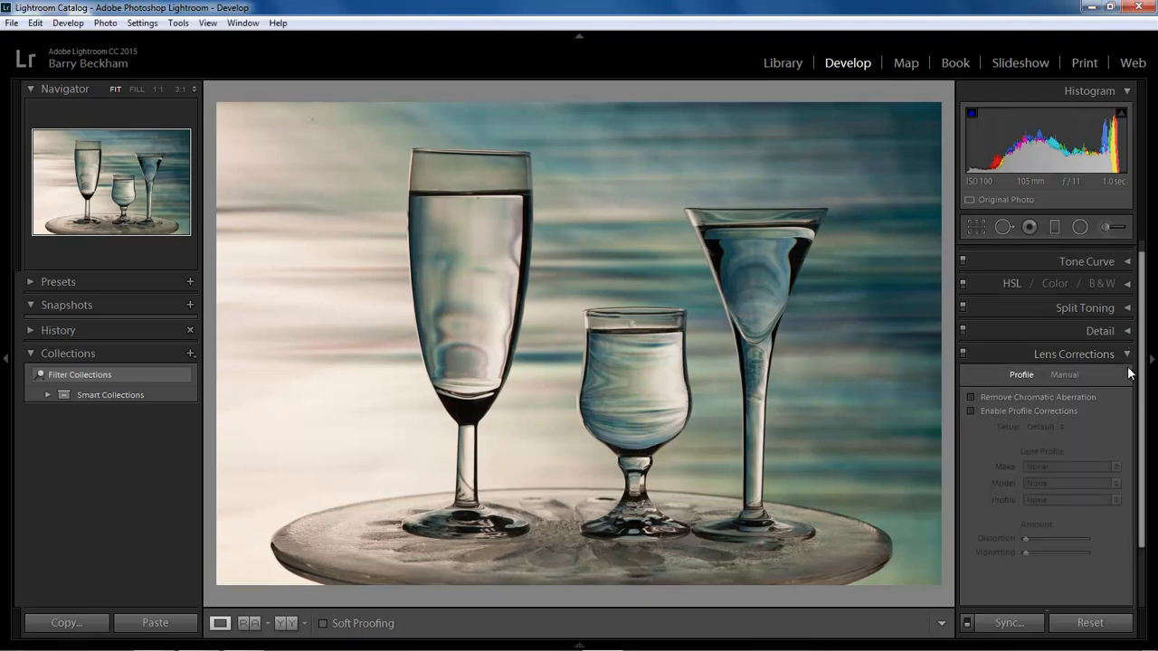
left_click(971, 397)
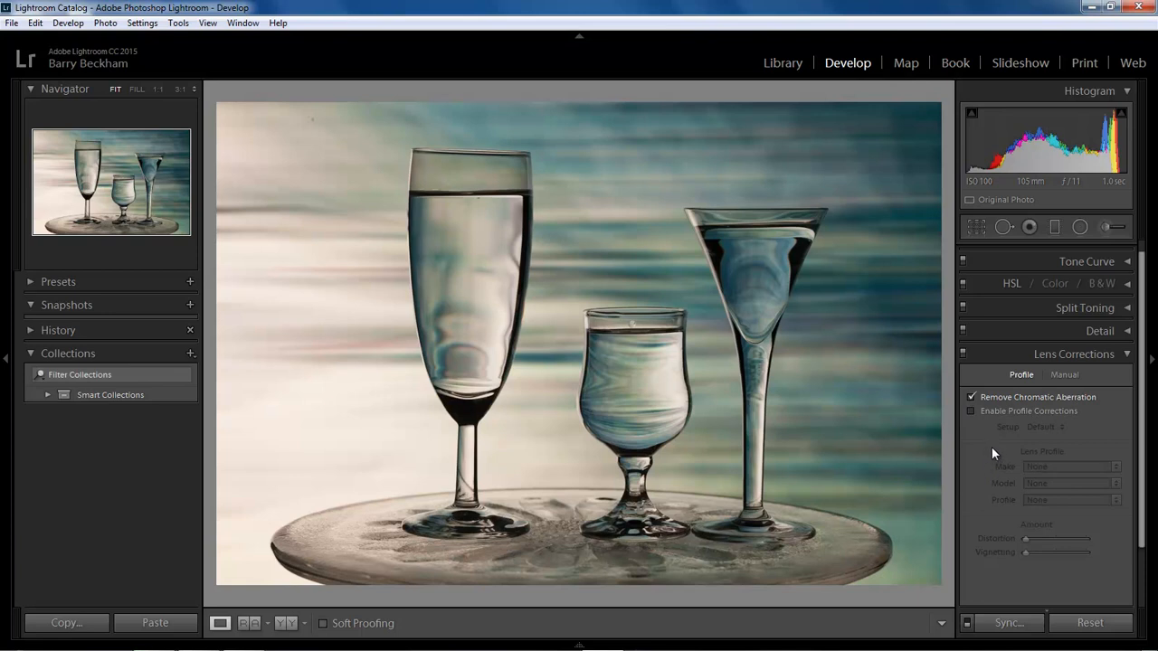
left_click(1128, 355)
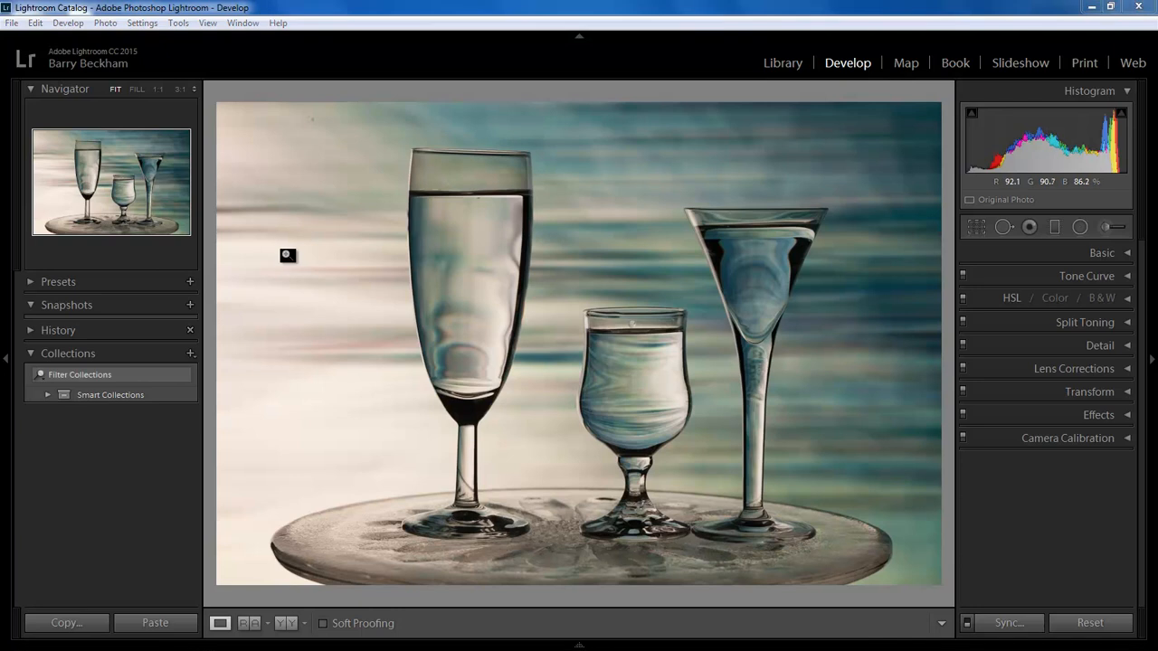
Heal the dark dust spot in the pale background near the photo's upper-left corner at 1:1, using a size 46 brush.
left_click(158, 88)
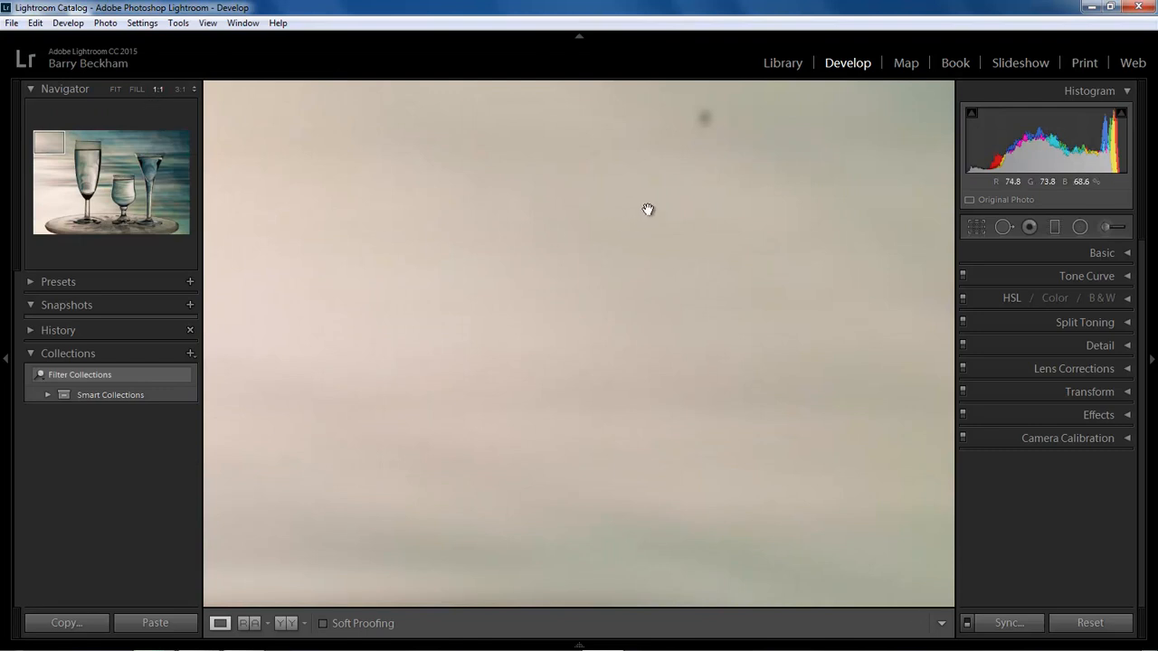
left_click_drag(691, 188, 429, 256)
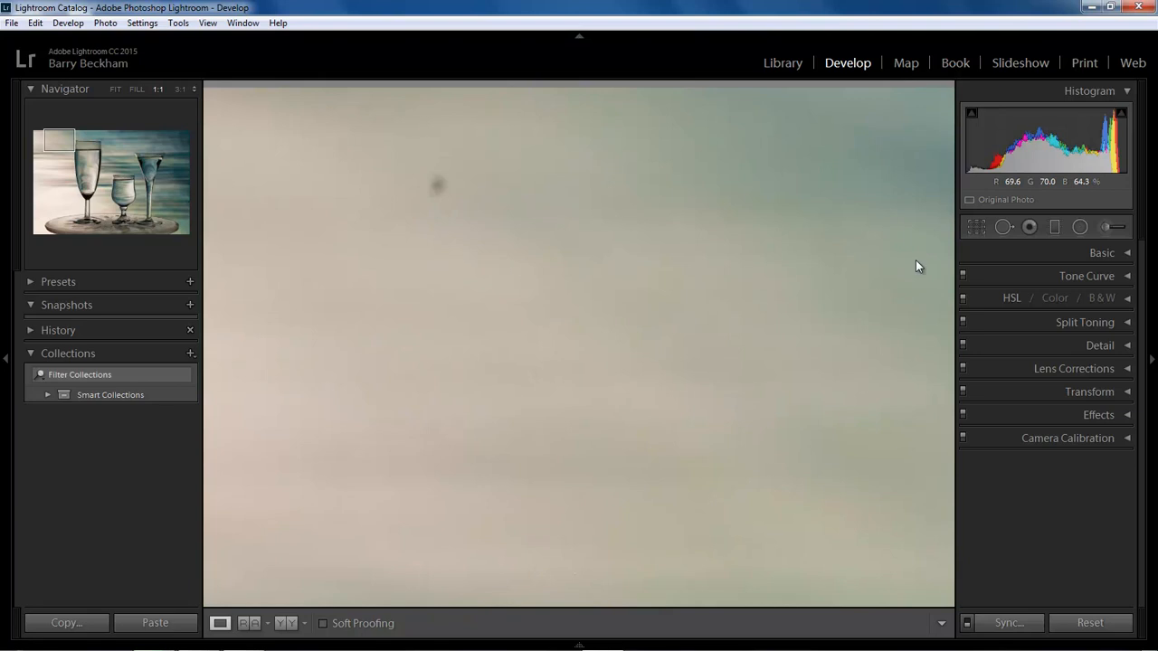
left_click(1003, 227)
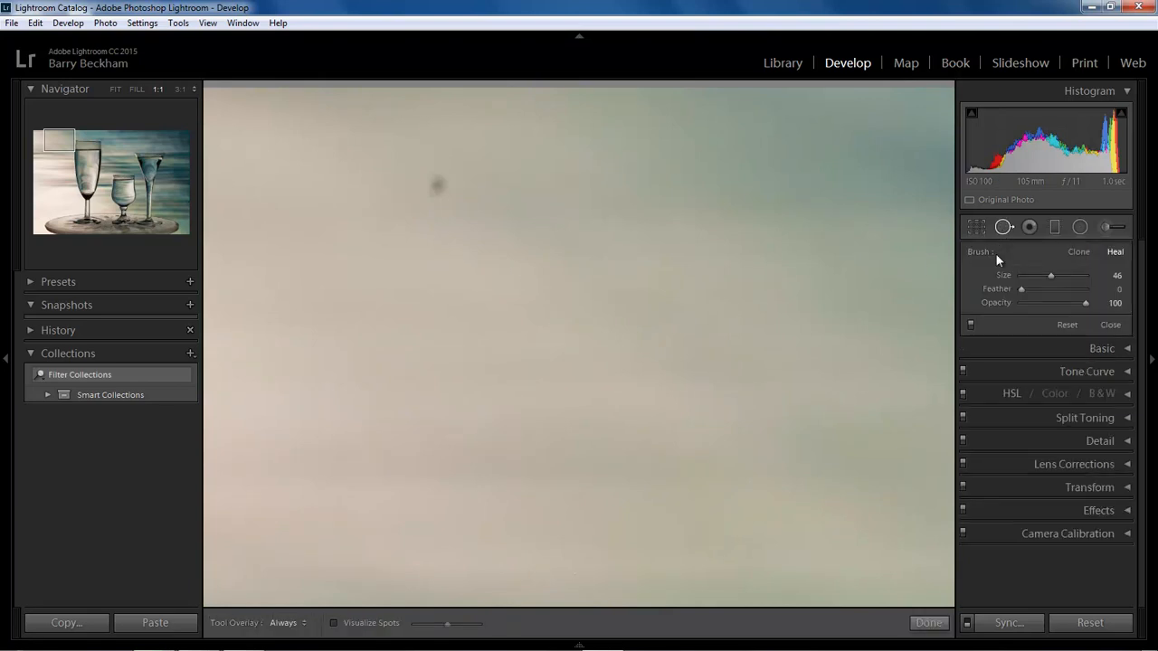
left_click(438, 187)
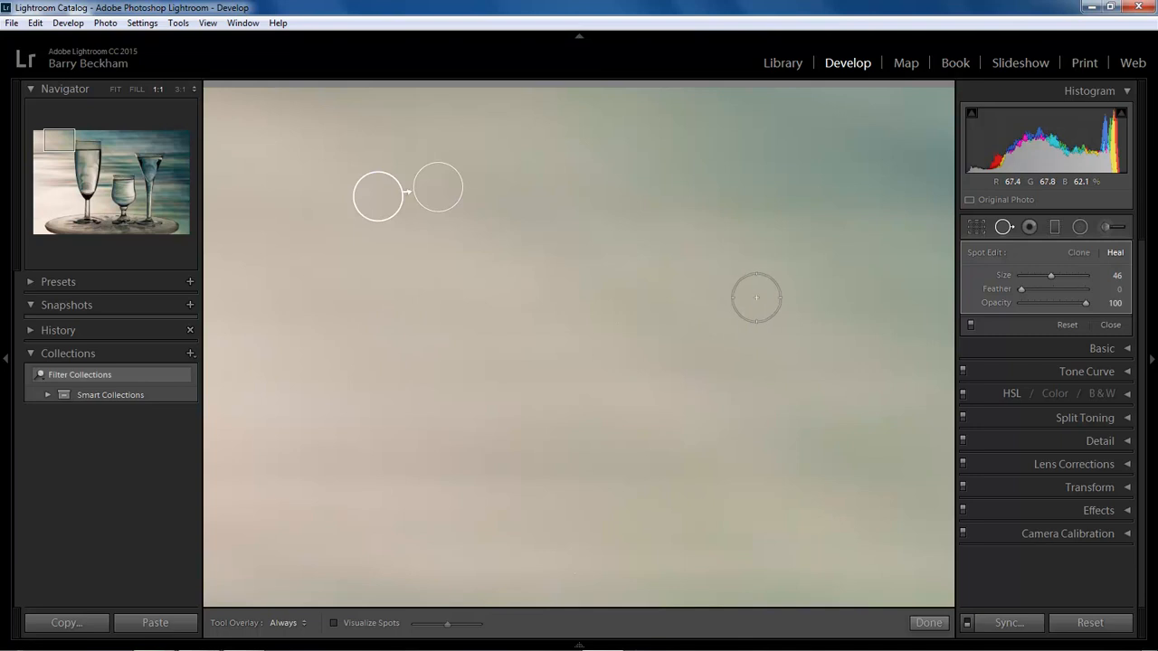
Heal the small blemish just above the waterline in the tall glass with a size 27 brush.
left_click_drag(763, 302, 525, 313)
mouse_move(945, 552)
left_mouse_down()
mouse_move(715, 473)
mouse_move(540, 396)
mouse_move(439, 255)
mouse_move(495, 239)
mouse_move(461, 308)
left_mouse_up()
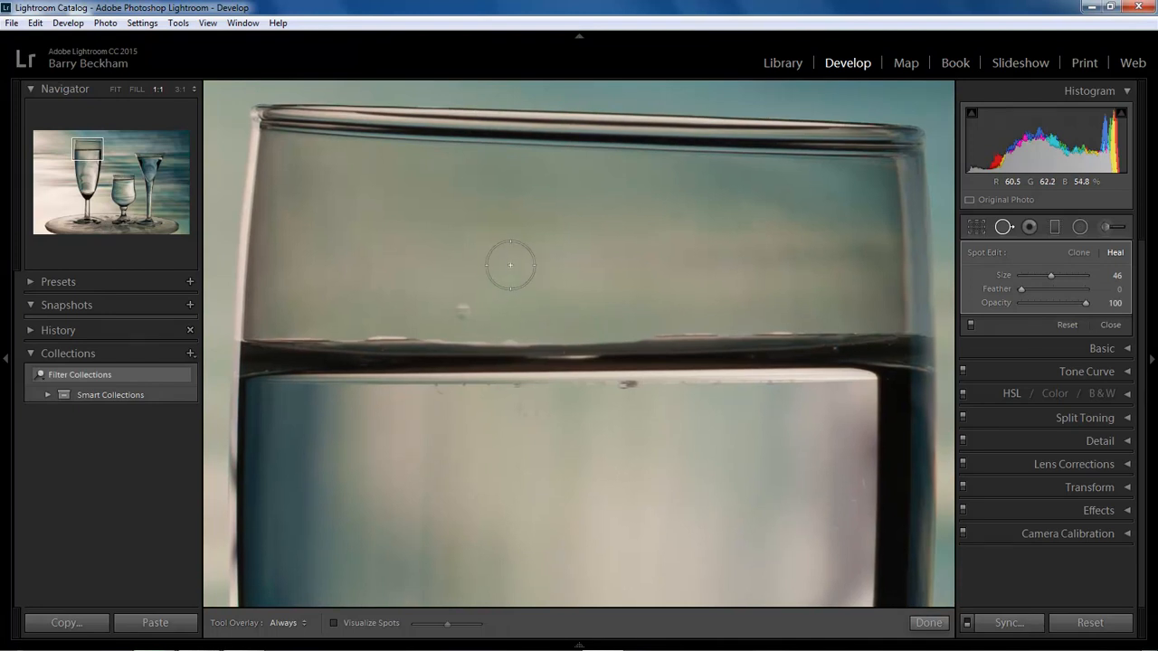
scroll(466, 311, "down", 5)
left_click(463, 311)
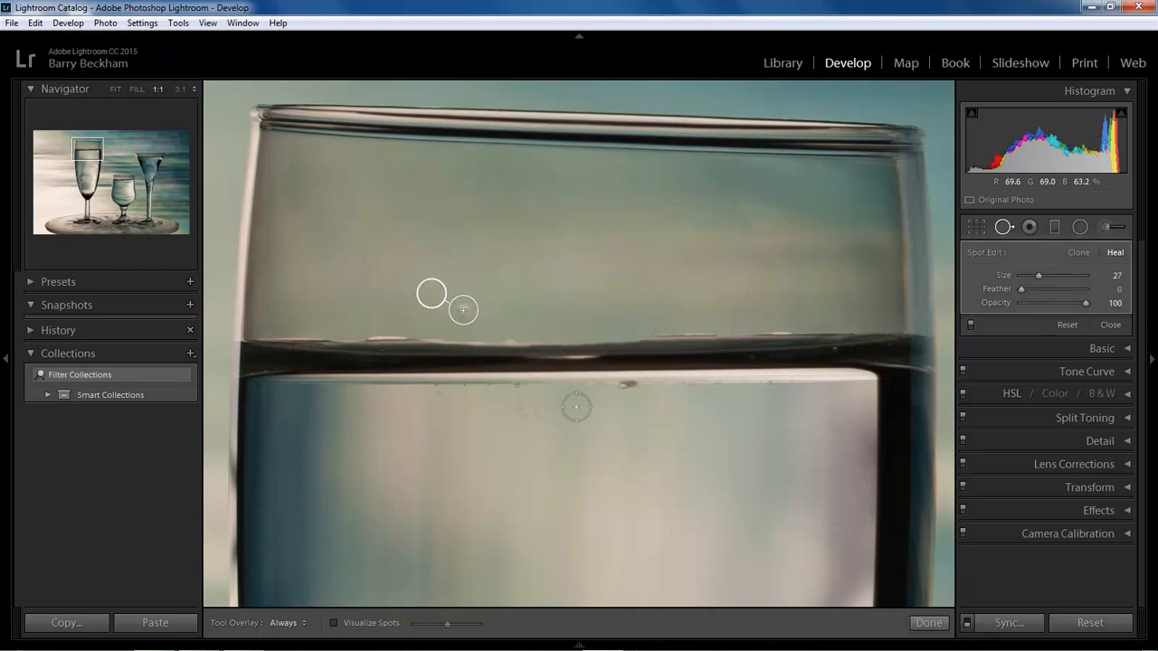
Heal the dark mark at the water's upper edge and the faint spots below it in the tall glass, using size 24.
left_click(628, 385)
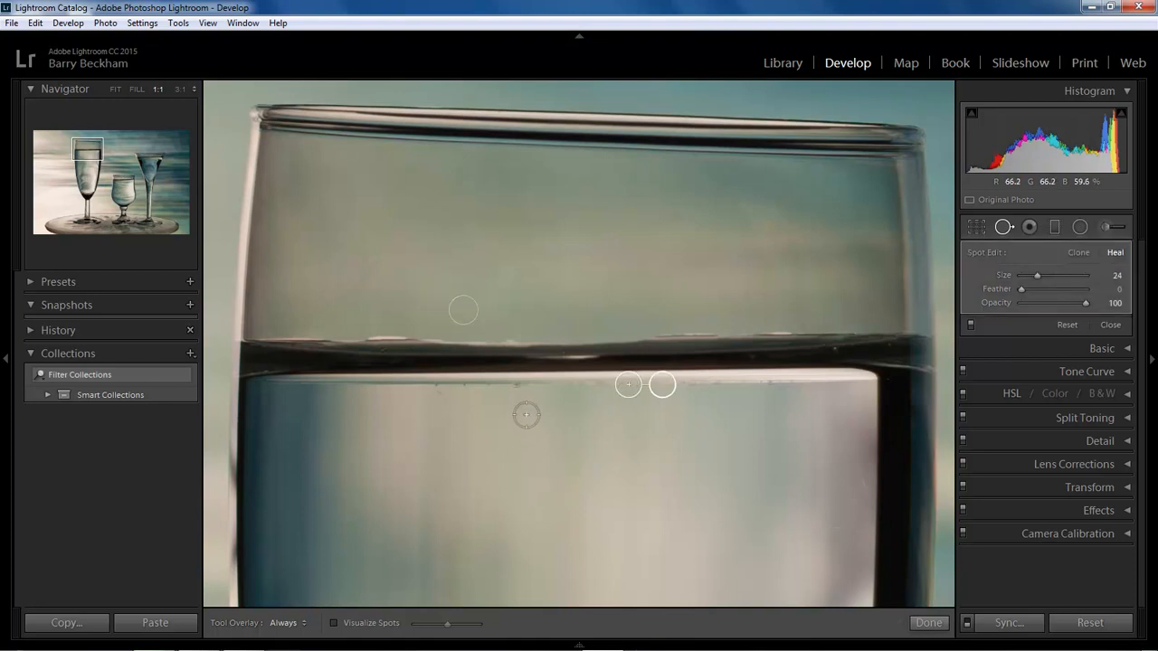
left_click(526, 415)
left_click(526, 415)
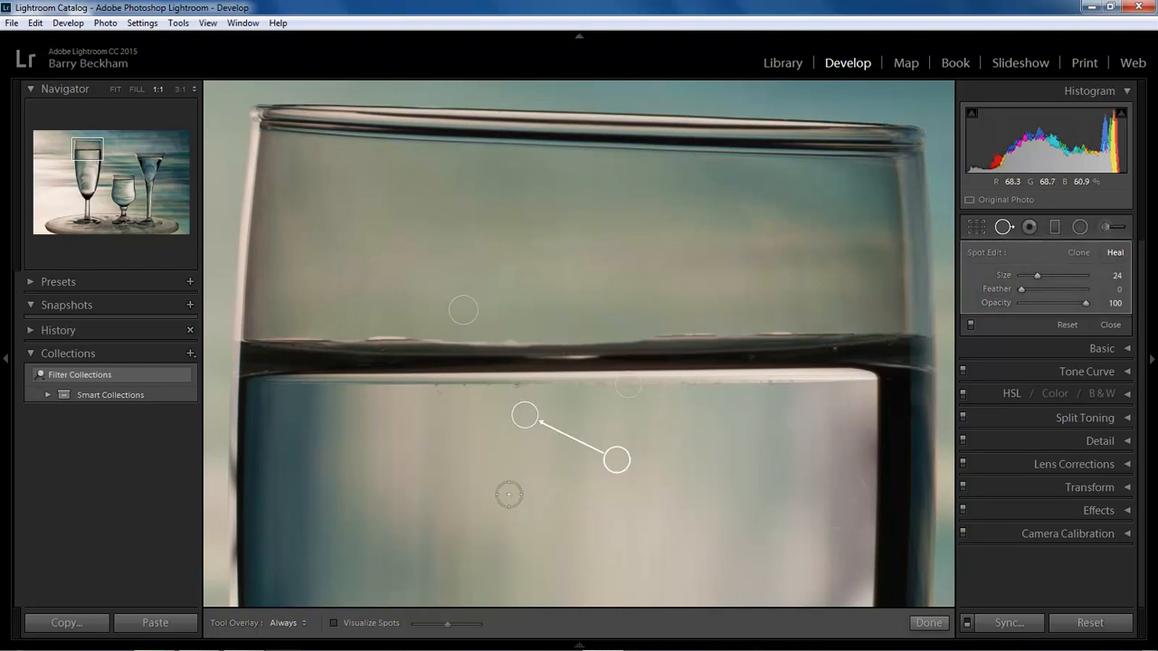
left_click(519, 466)
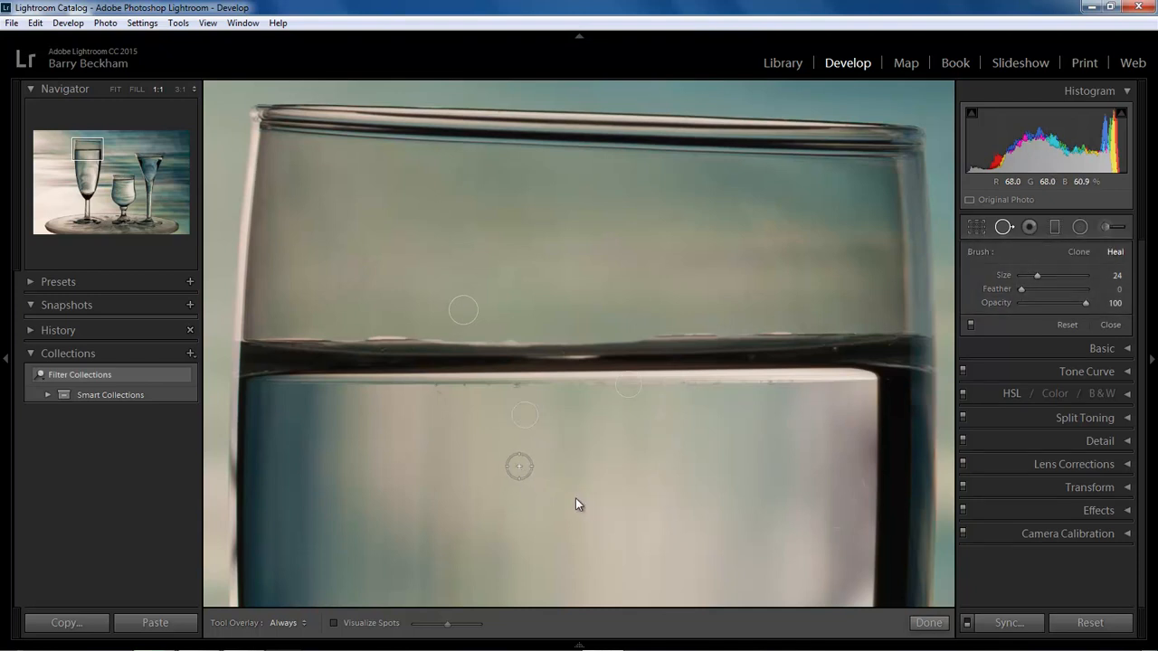
left_click(520, 467)
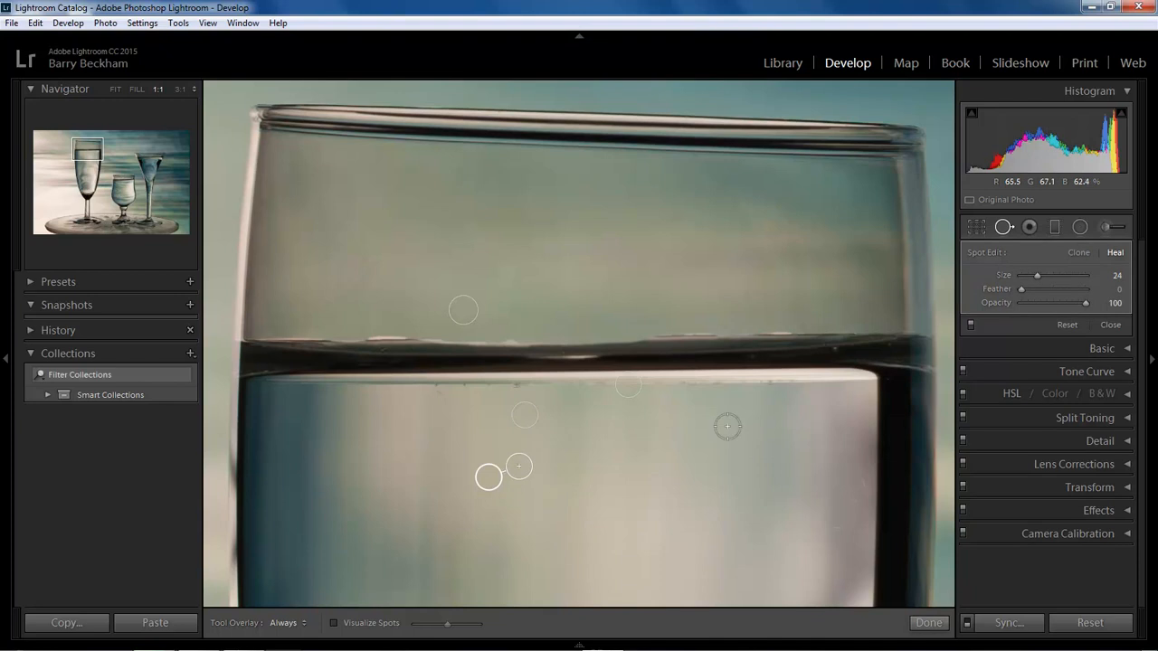
Heal the larger mark at size 38 and the tiny specks at size 14 in the middle of the tall glass.
left_click_drag(628, 540, 607, 138)
left_click_drag(374, 515, 512, 250)
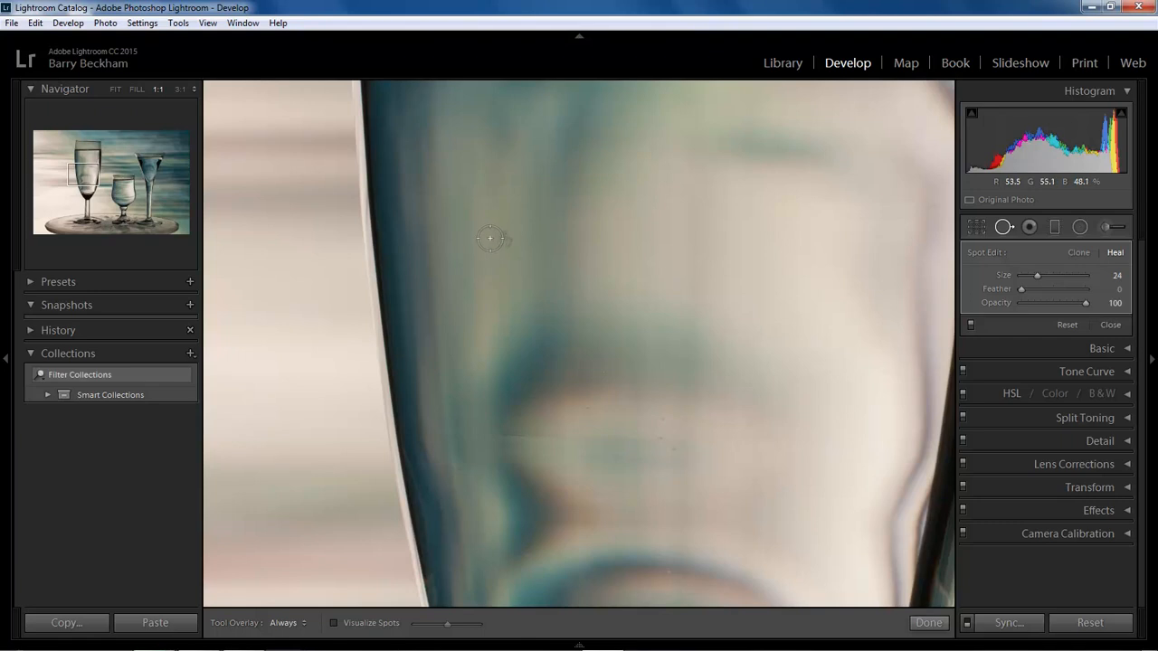
left_click(495, 239)
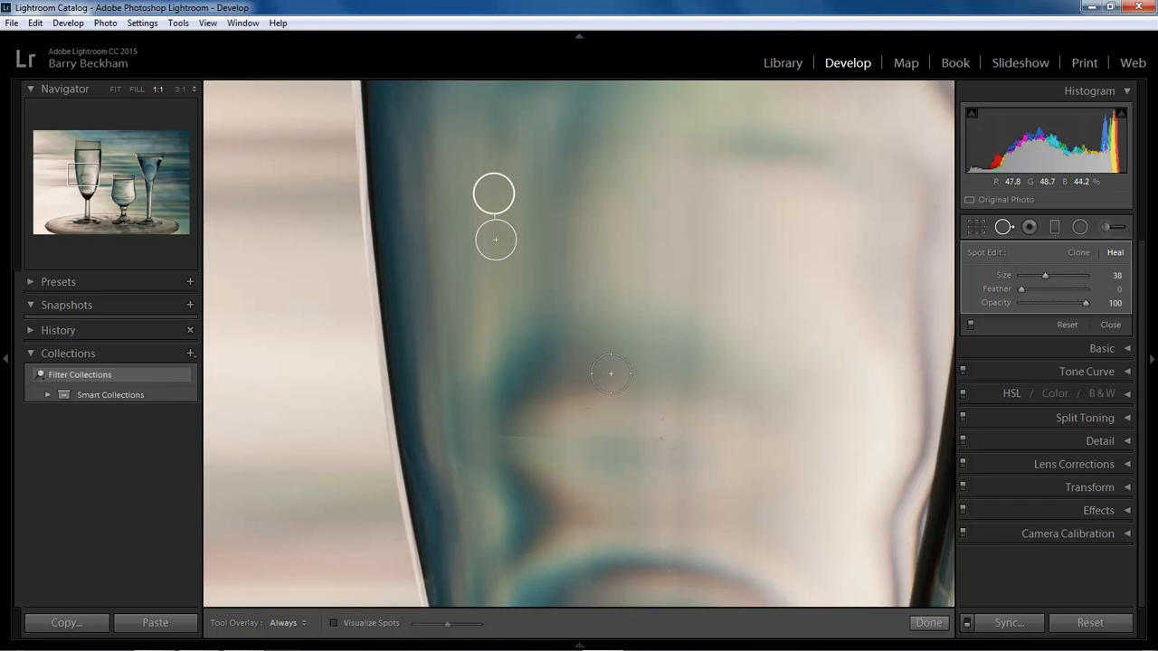
left_click(661, 438)
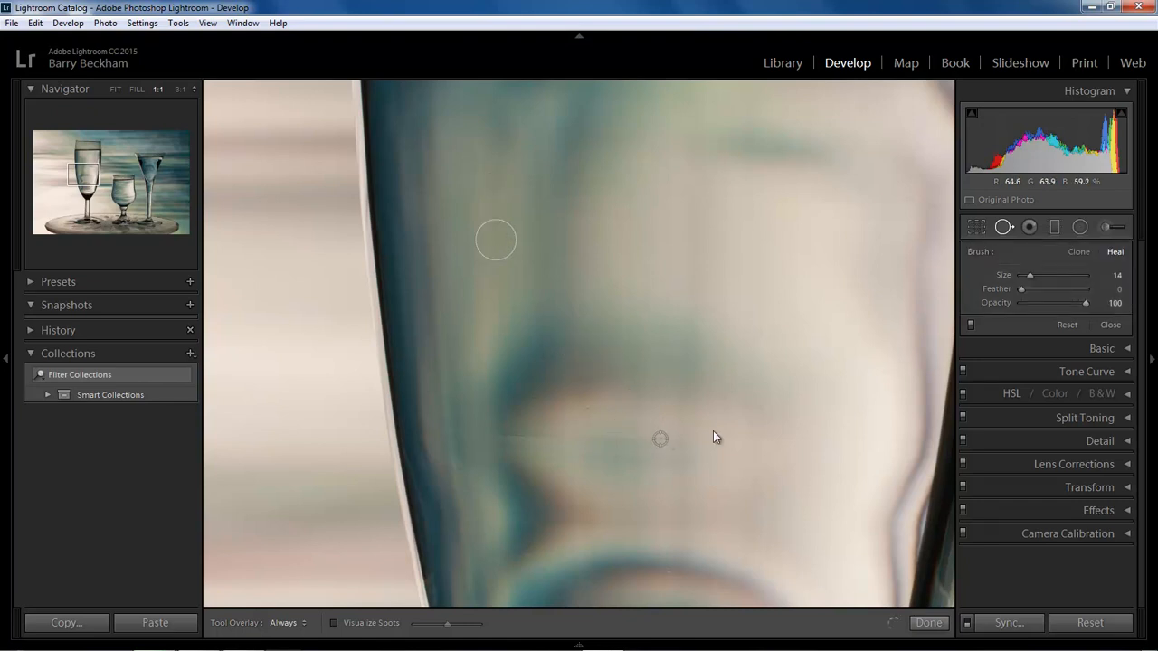
left_click(662, 418)
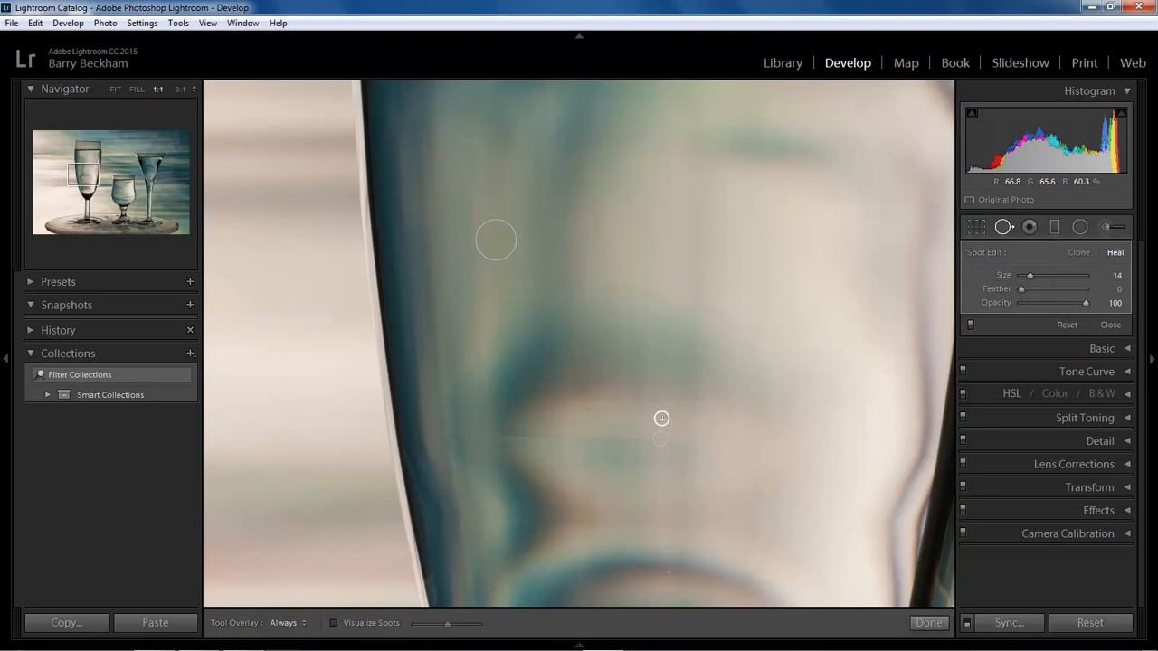
left_click(675, 453)
Heal the scattered specks in the lower bowl of the tall glass with the size 14 brush.
left_click_drag(745, 499, 644, 181)
left_click(529, 323)
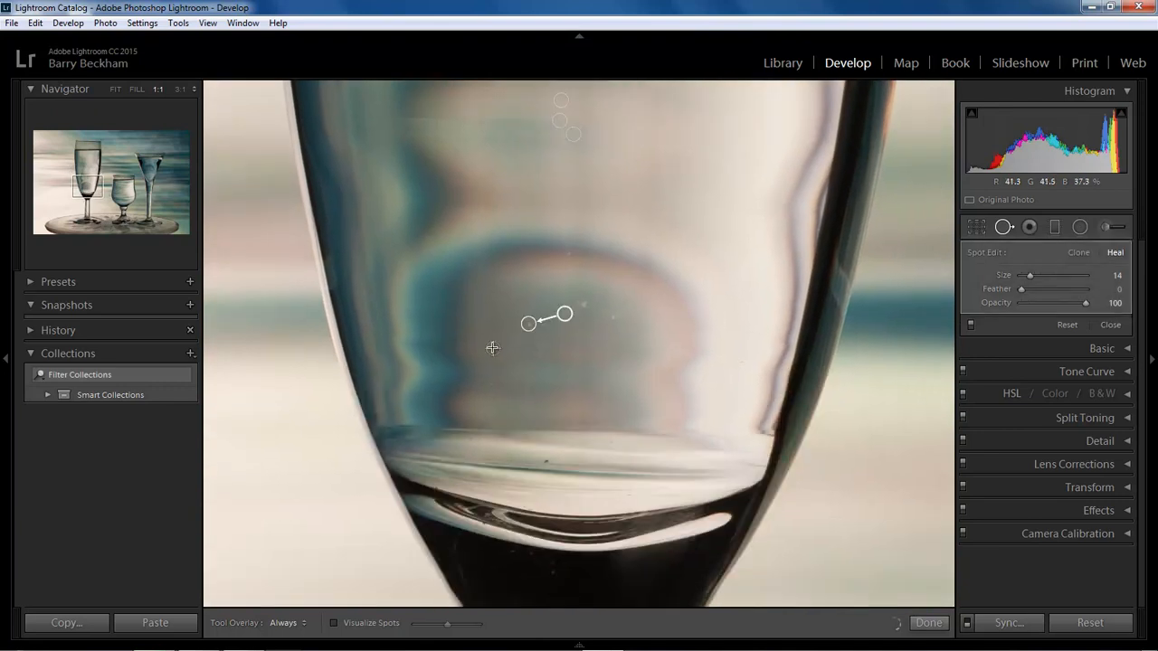
left_click(491, 347)
left_click(538, 356)
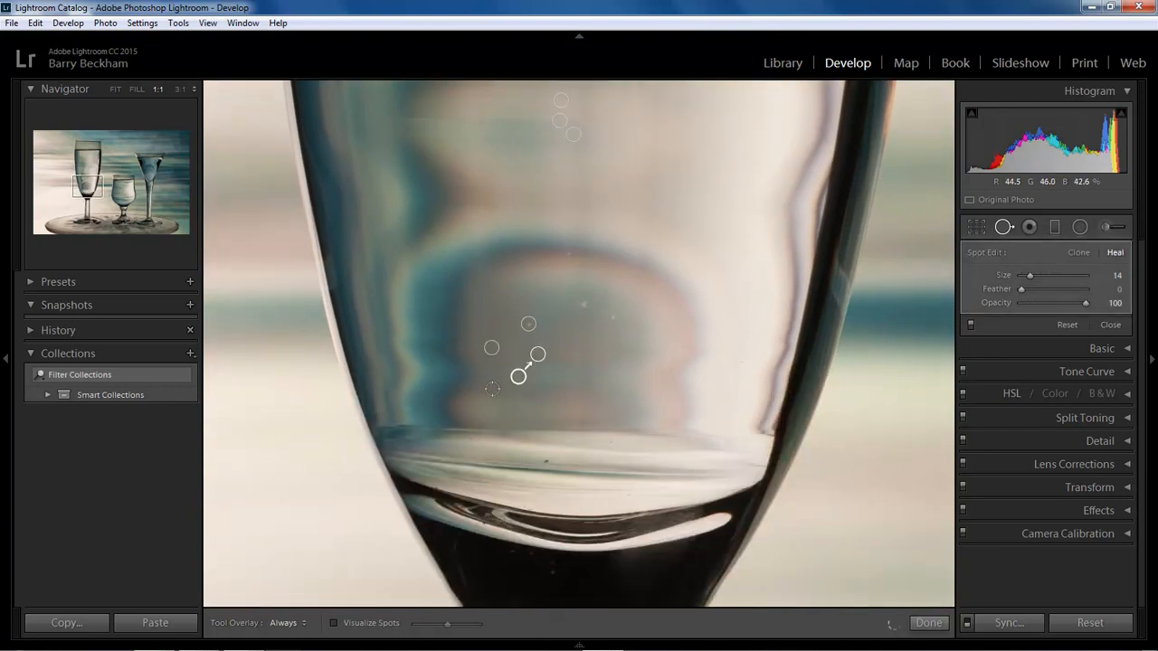
left_click(490, 385)
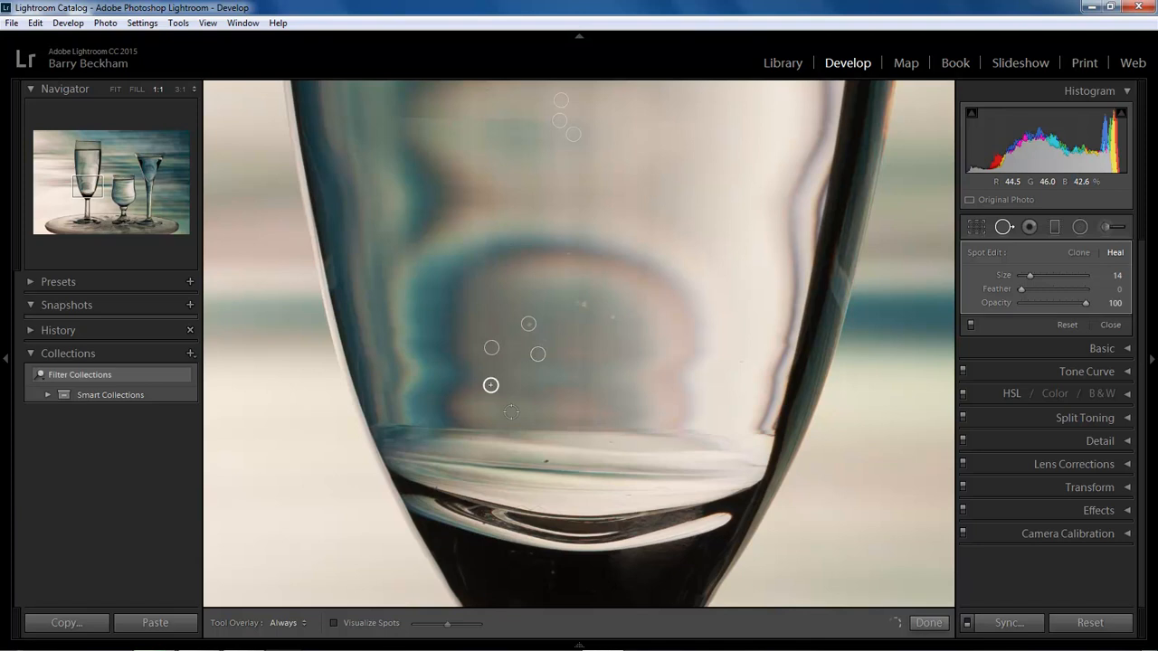
left_click(547, 461)
left_click(582, 304)
left_click(610, 318)
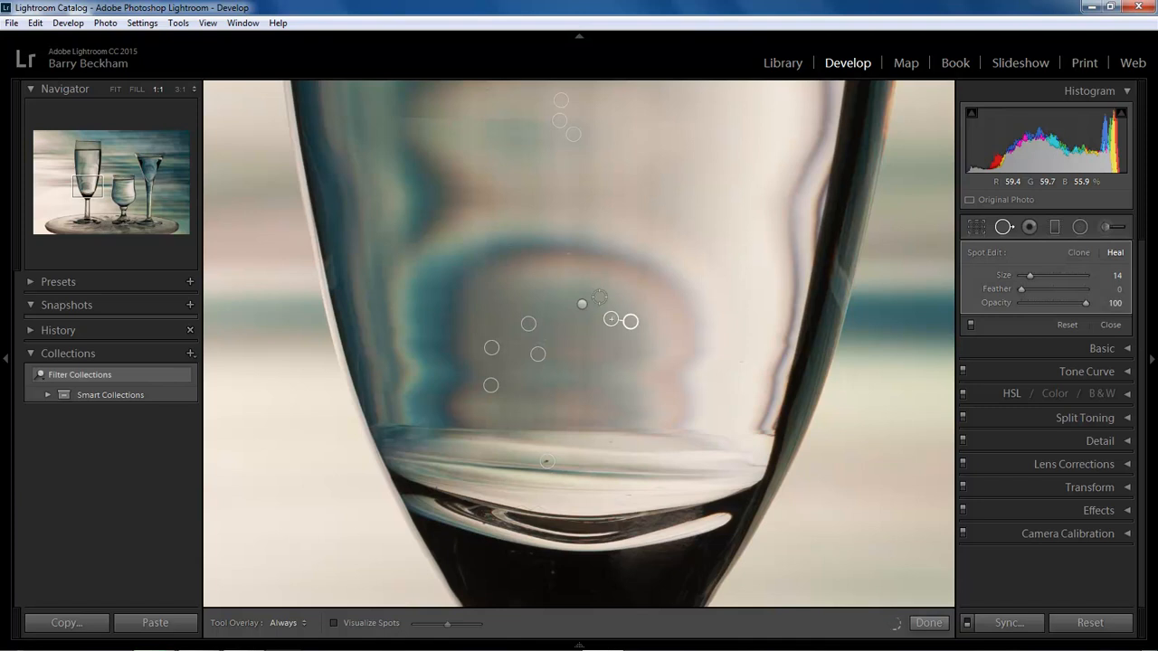
left_click(599, 292)
left_click(566, 254)
Heal the specks and marks in the short middle glass's bowl with the size 14 brush, and finish spot removal with the whole photo in view.
scroll(575, 429, "down", 10)
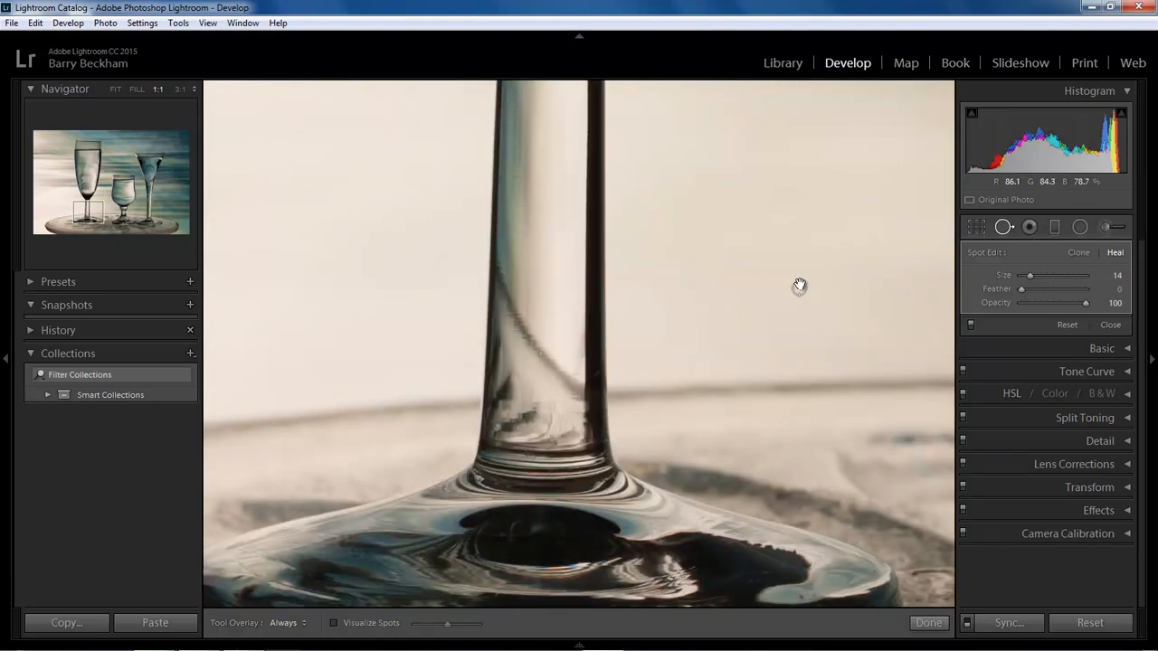
left_click_drag(808, 261, 111, 313)
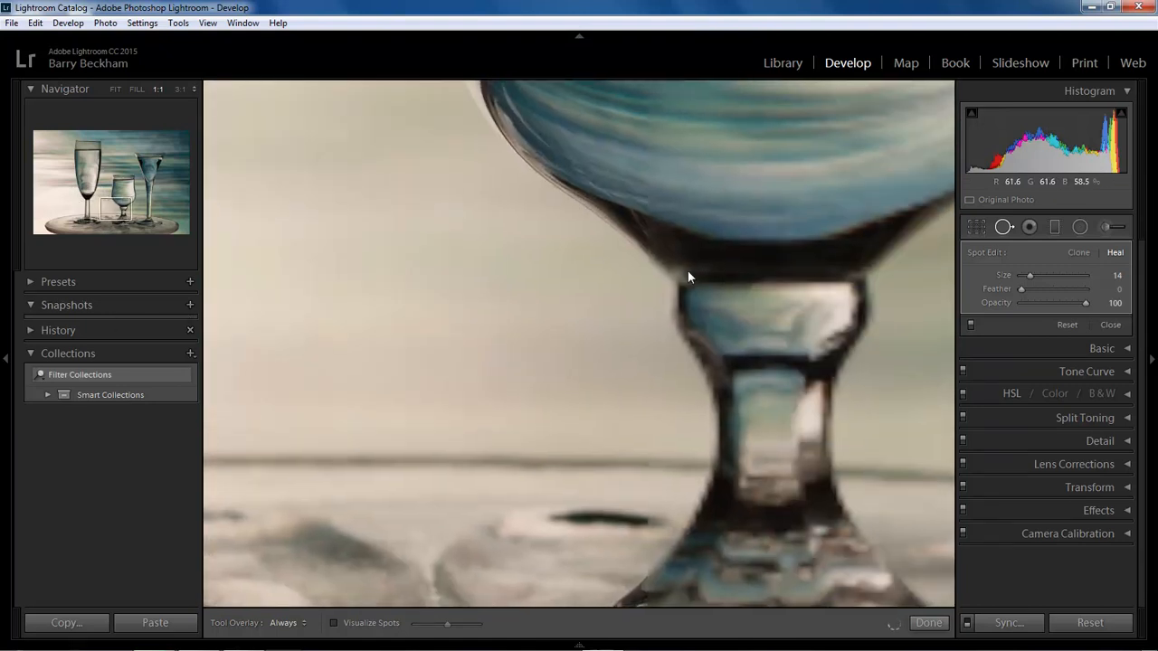
left_click(123, 197)
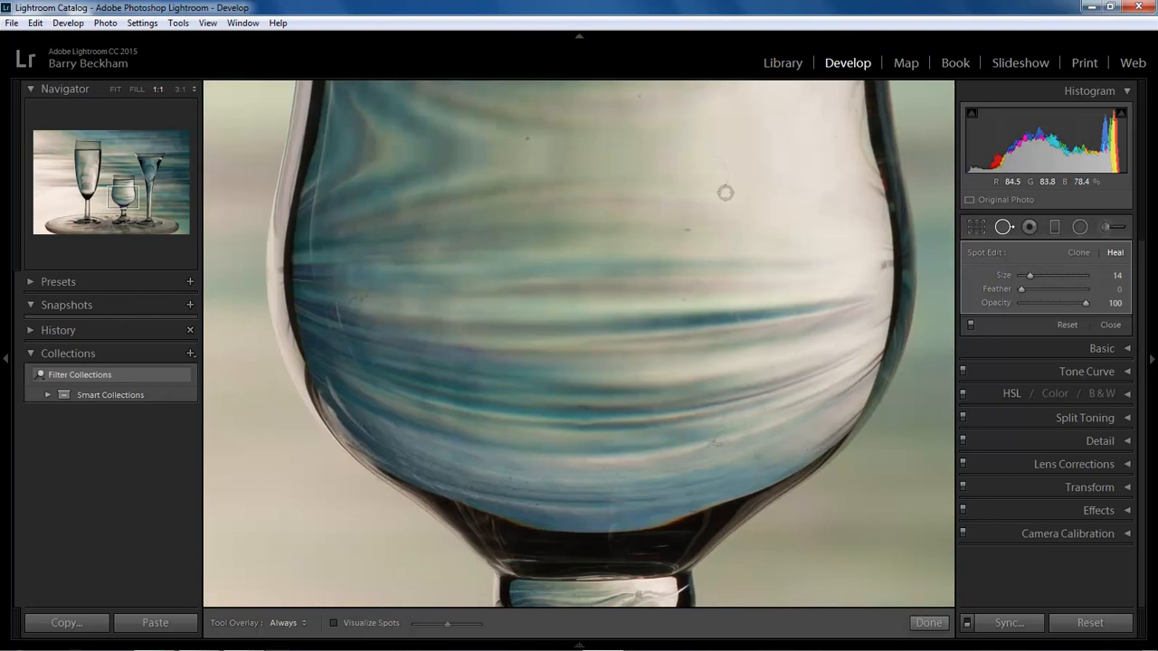
mouse_move(720, 157)
left_mouse_down()
mouse_move(727, 193)
mouse_move(706, 193)
left_mouse_up()
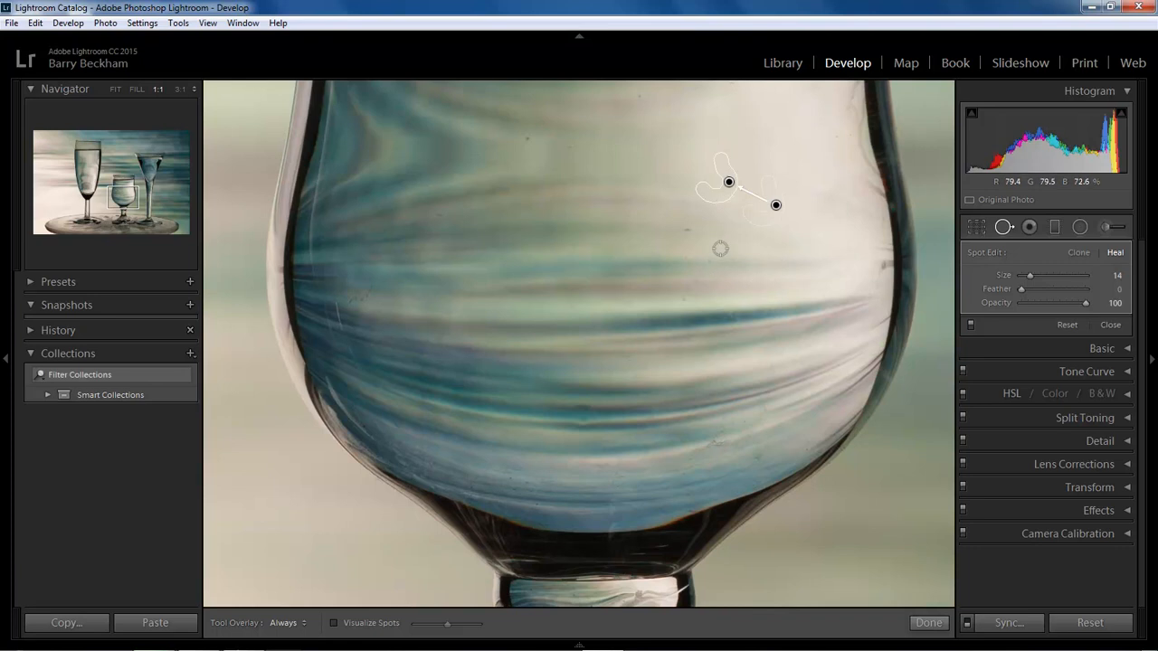
left_click(689, 233)
left_click(526, 140)
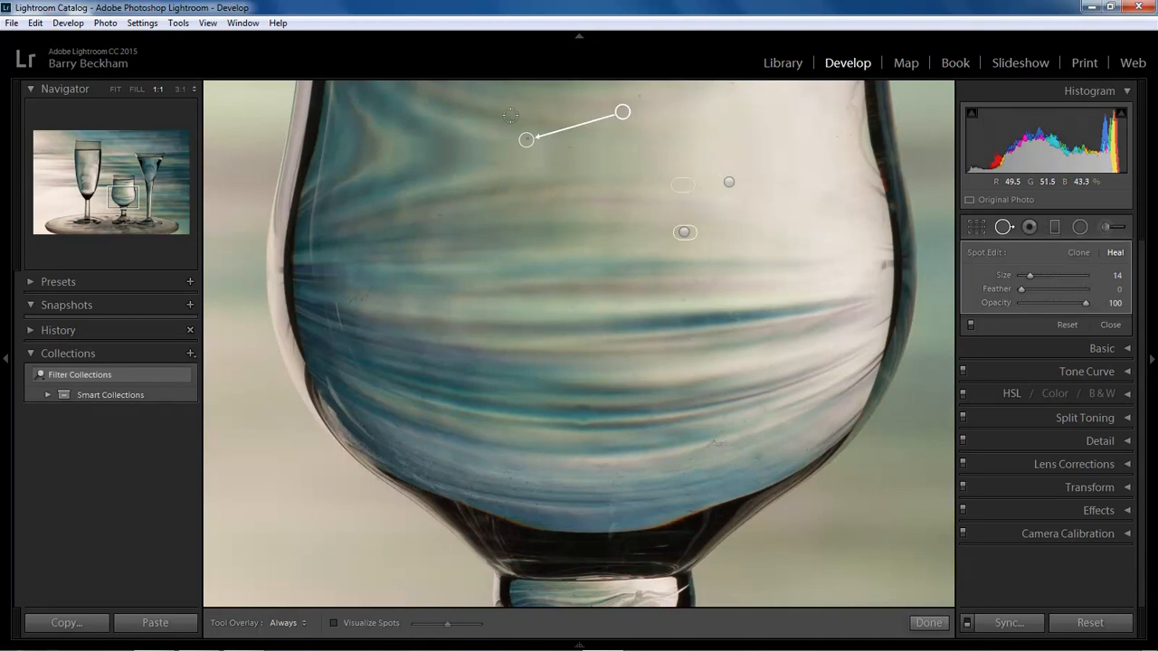
left_click(516, 113)
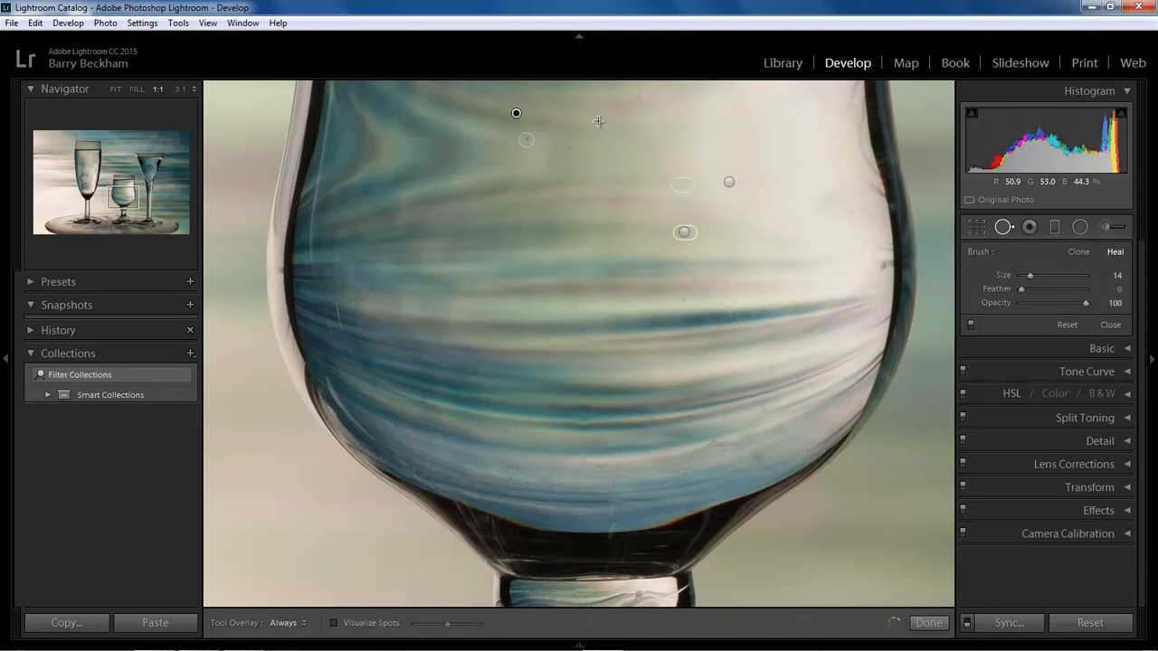
left_click(639, 94)
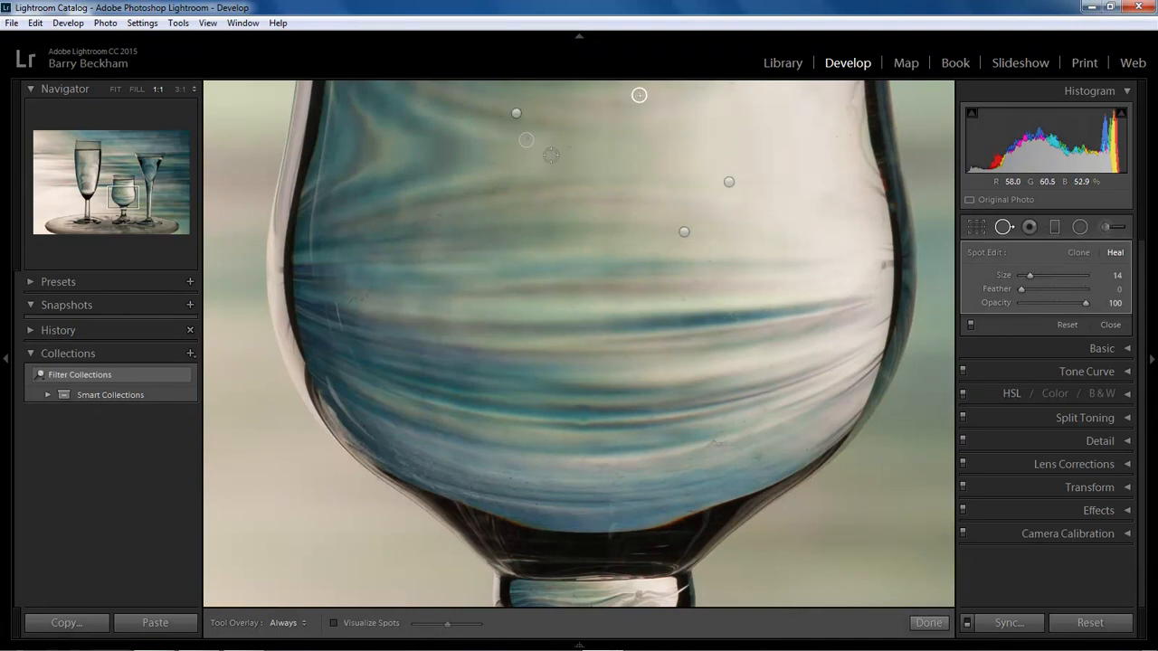
left_click(569, 146)
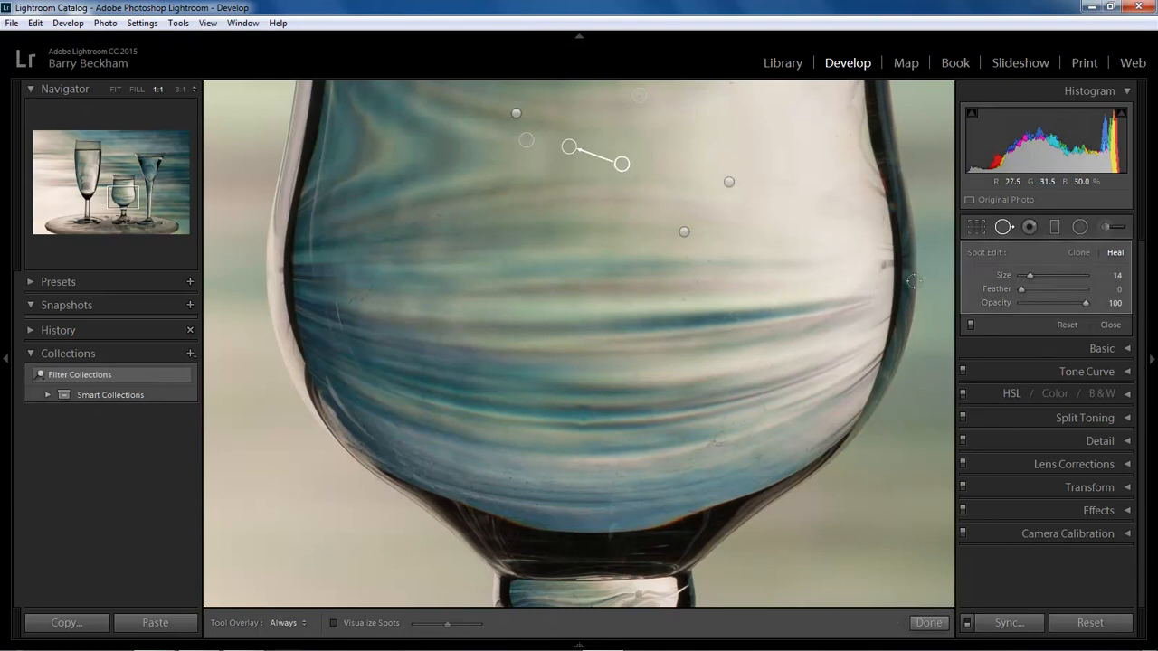
left_click(880, 263)
left_click(115, 89)
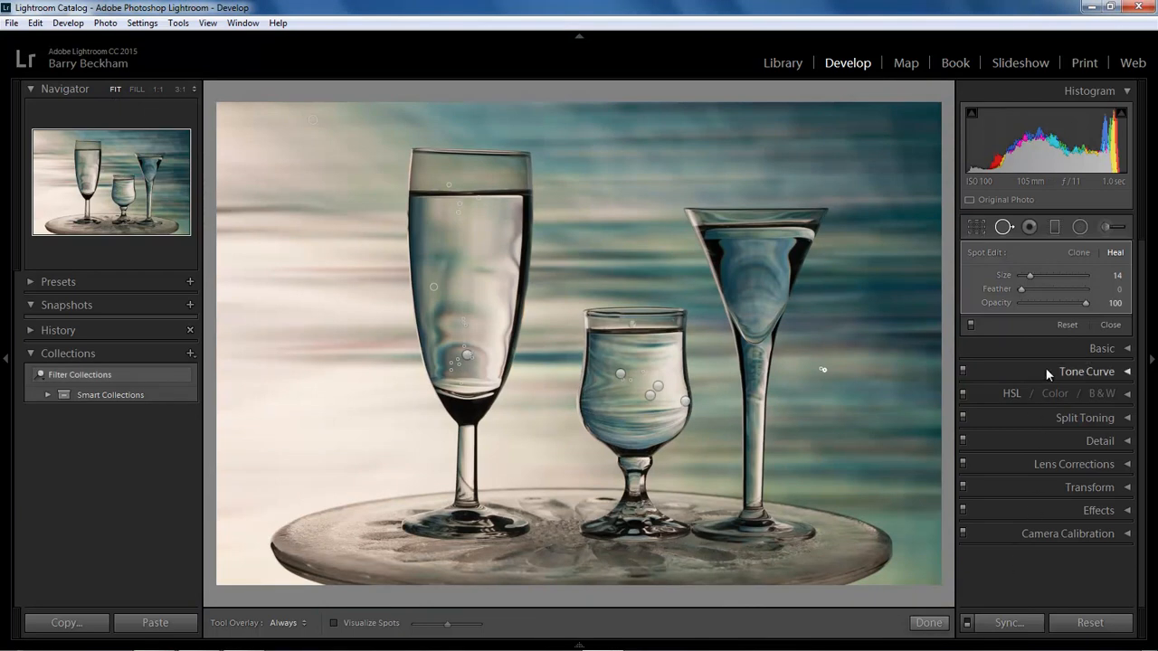
left_click(1003, 228)
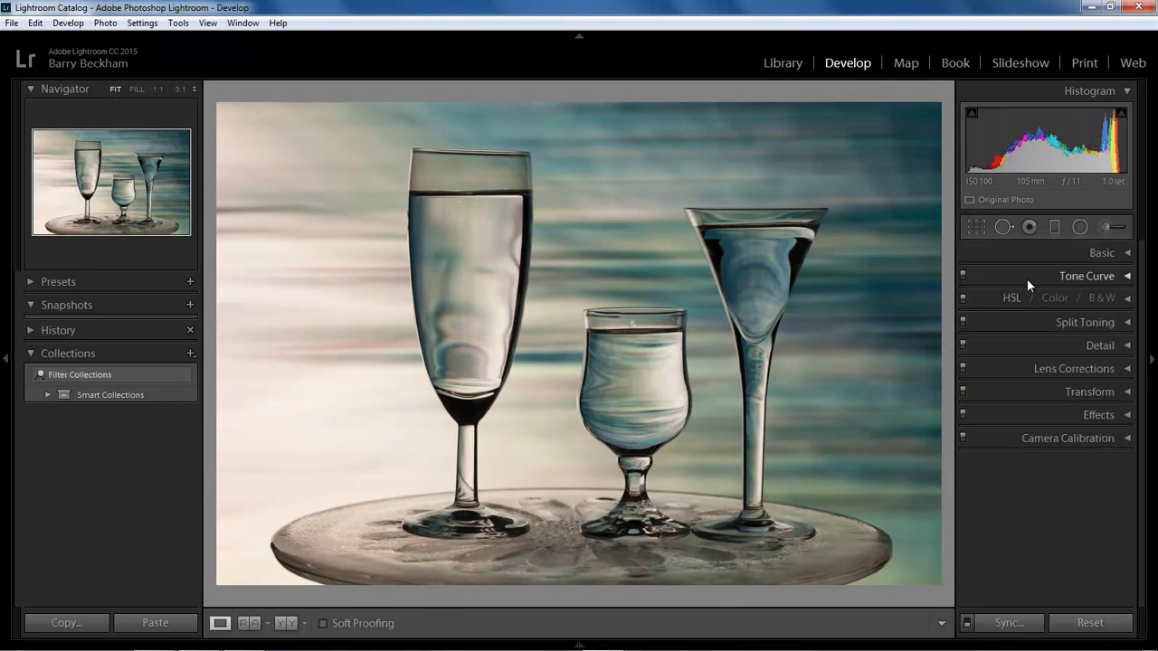
Set the photo's Whites to +40 and Vibrance to +52 in the basic adjustments.
left_click(1127, 255)
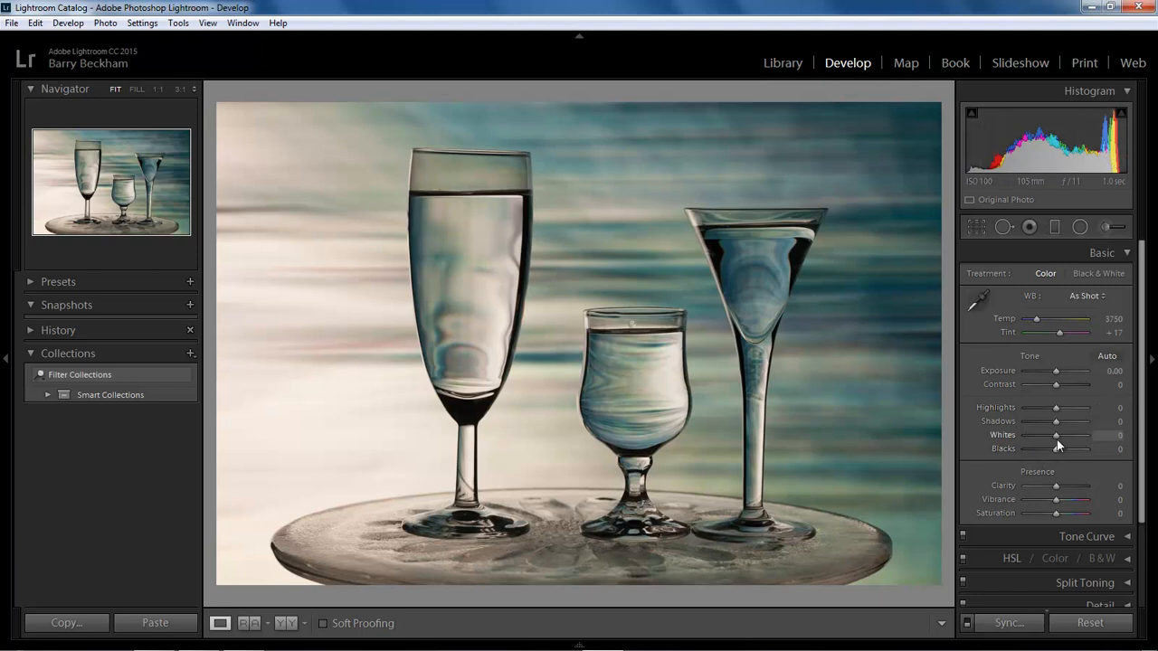
left_click_drag(1057, 436, 1069, 438)
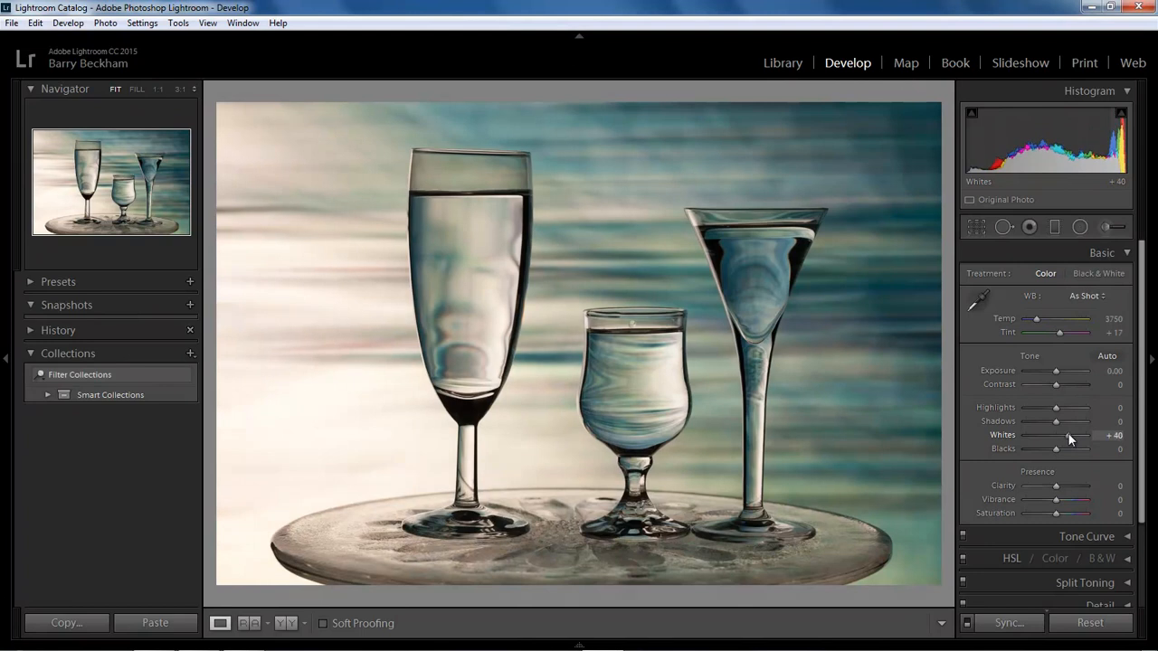
left_click(1068, 501)
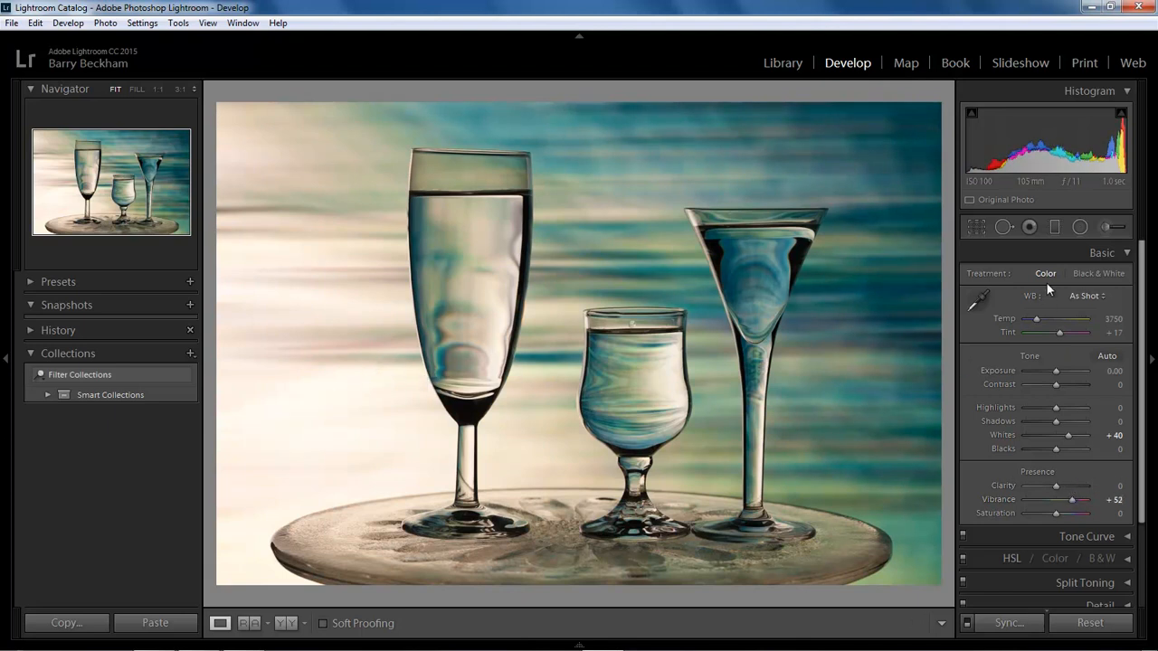
Add a horizontal graduated filter from the photo's left edge to the martini glass's left rim and set its Exposure to −1.98.
left_click(1054, 228)
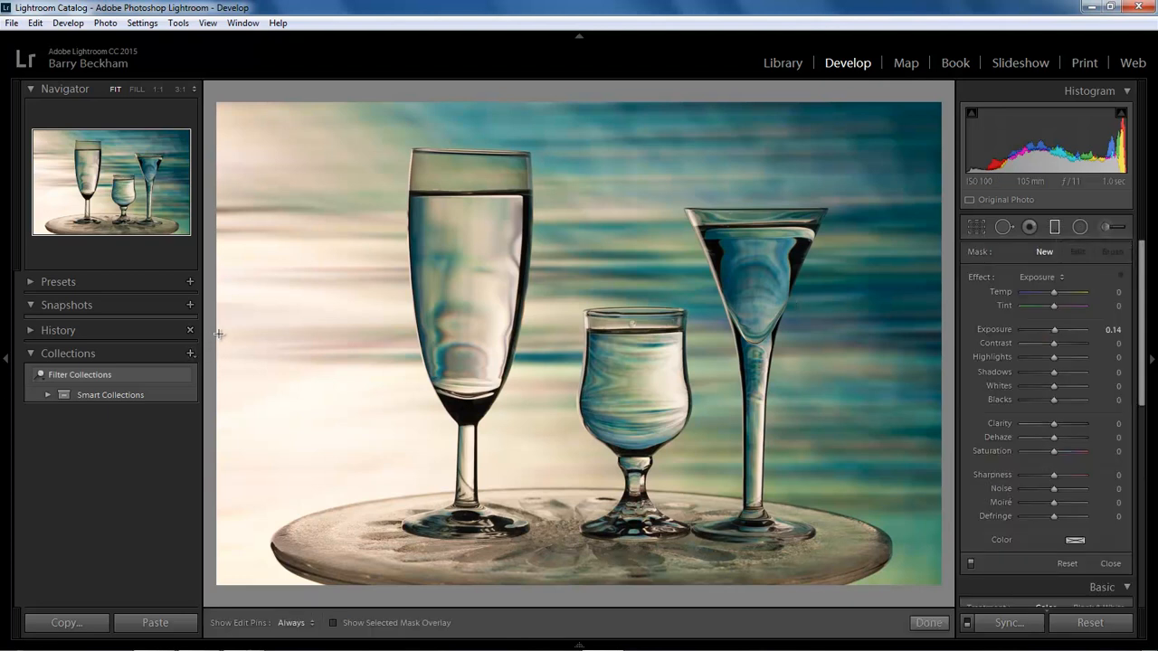
left_click_drag(216, 334, 692, 335)
left_click_drag(1055, 335, 1038, 331)
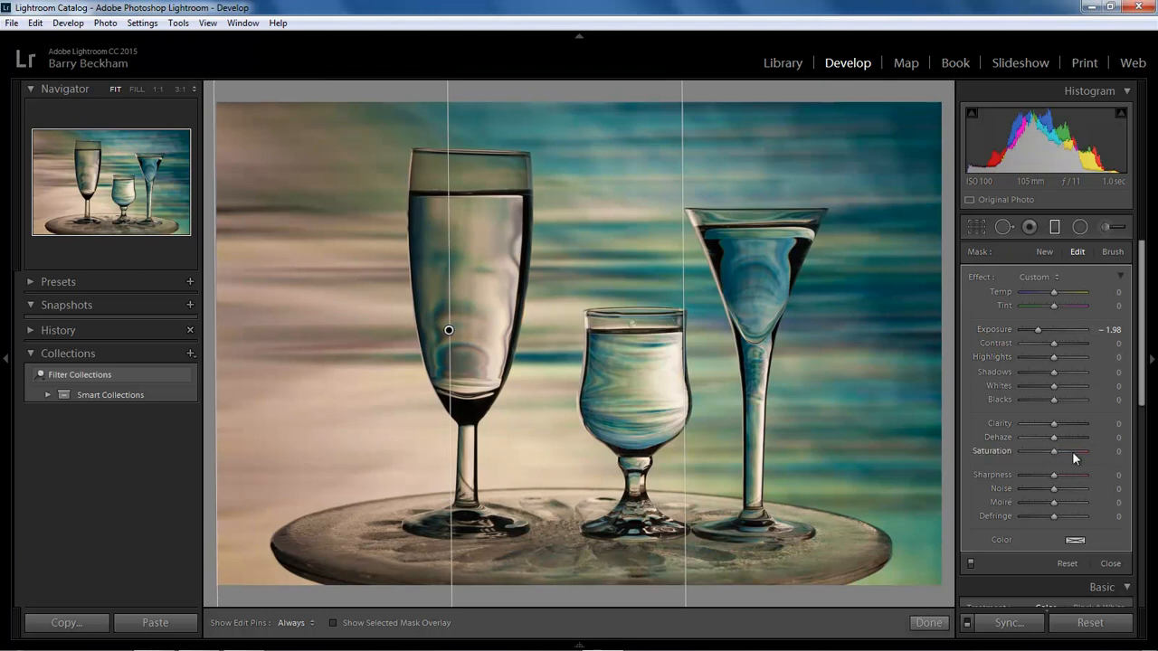
Set the graduated filter's Clarity to 63, Saturation to 6 and Exposure to −1.61, and close the filter.
left_click(1072, 424)
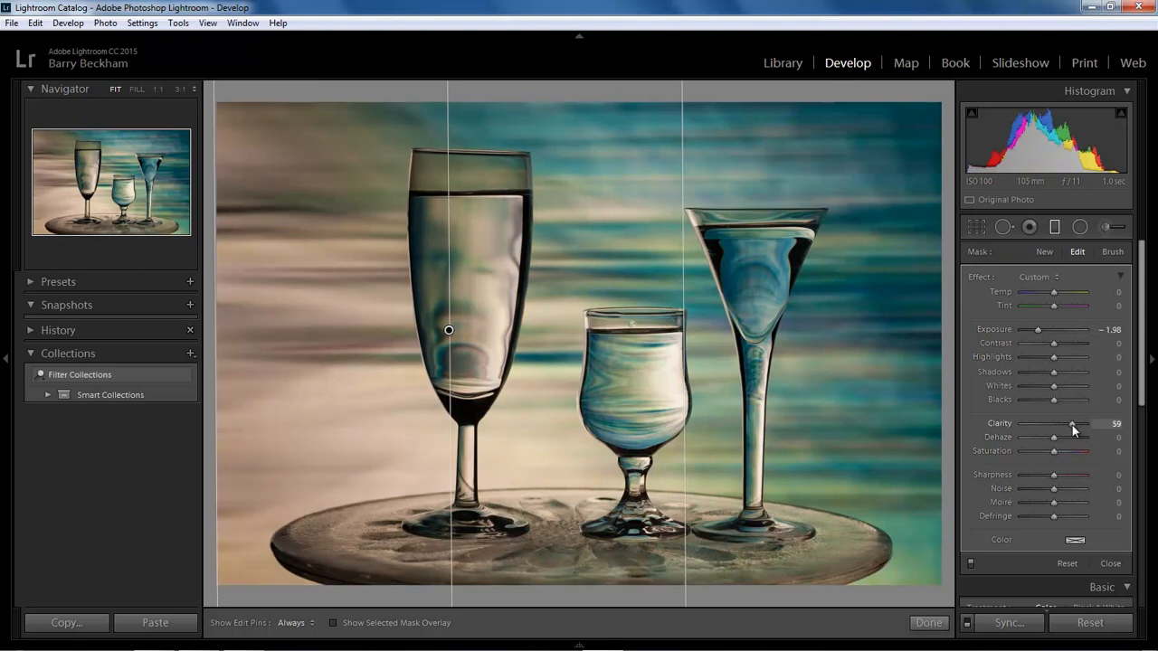
left_click_drag(1074, 424, 1072, 426)
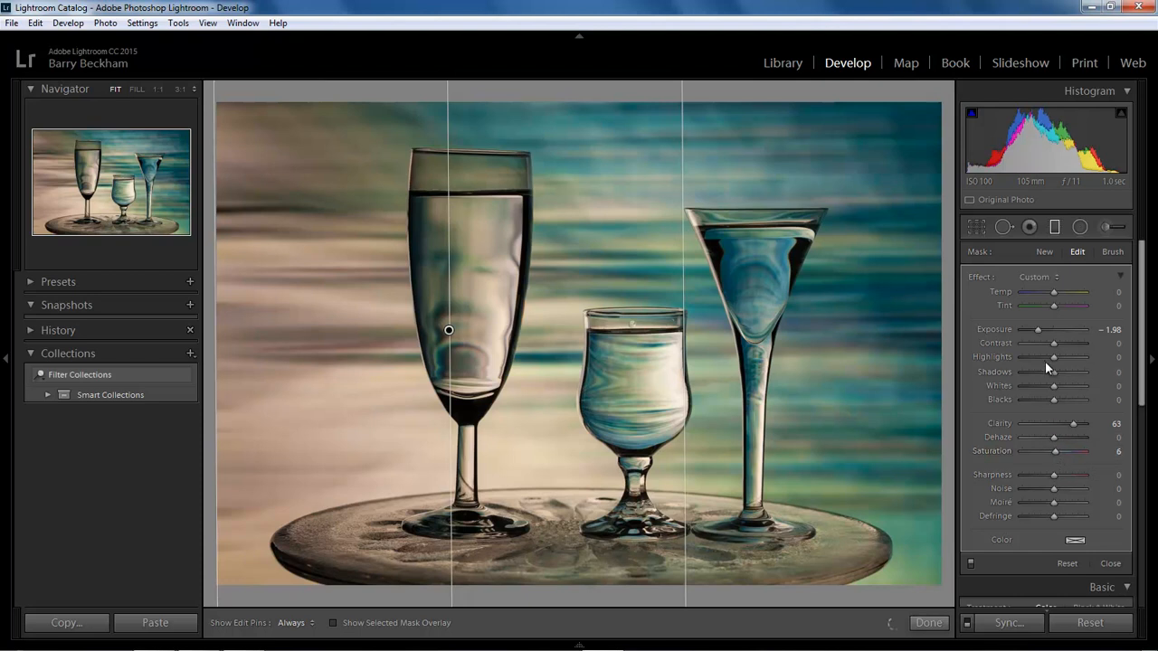
left_click_drag(1037, 332, 1040, 333)
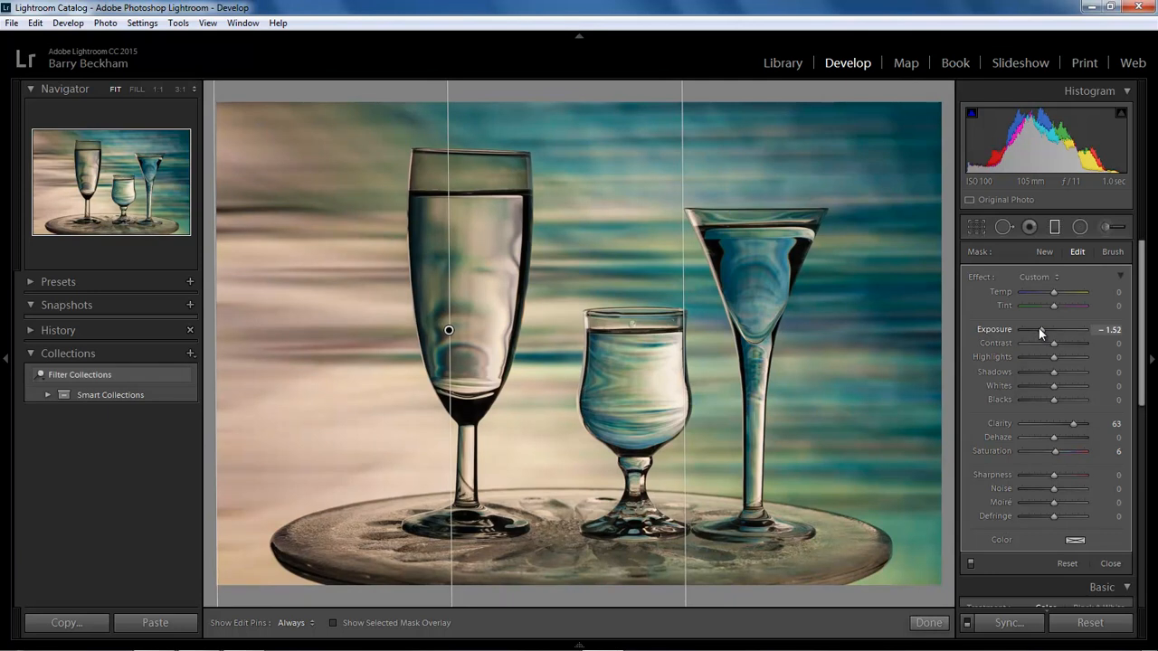
left_click(1038, 328)
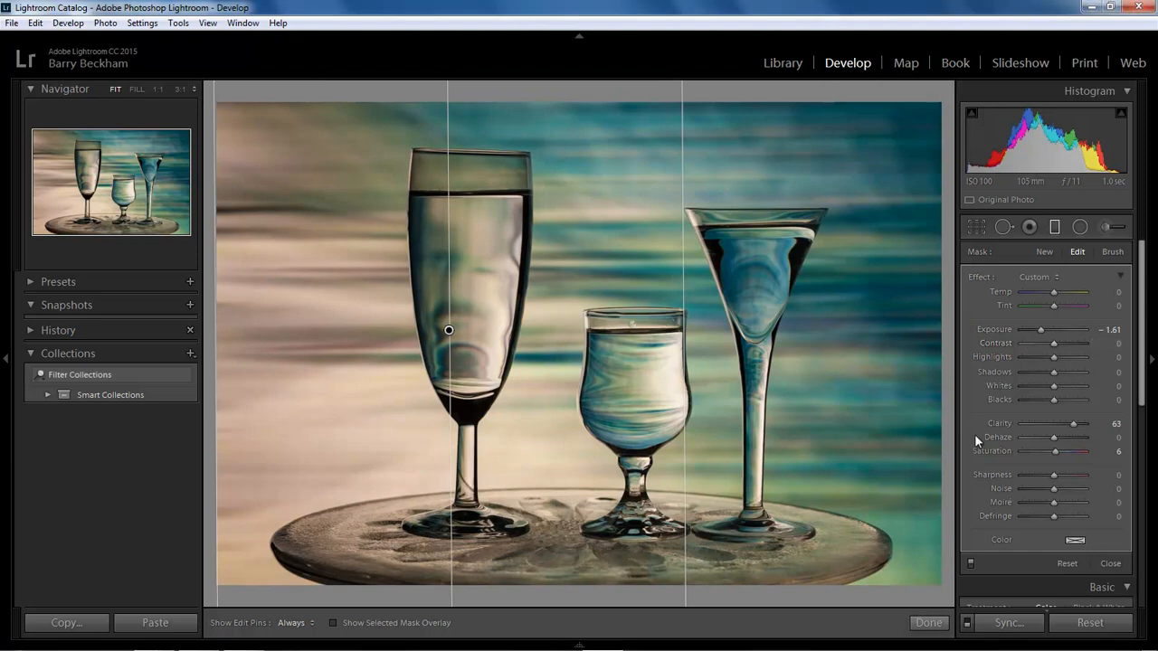
left_click(1054, 230)
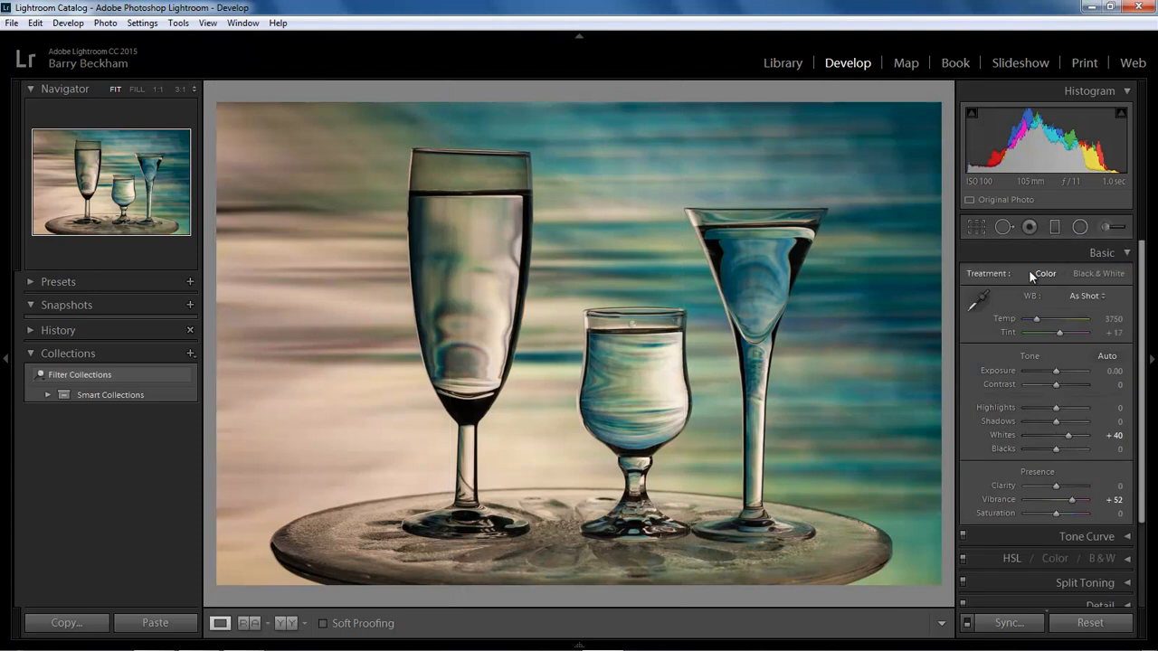
Place a radial filter around all three glasses, enlarging and centring its ellipse until it nearly fills the photo.
left_click(1126, 256)
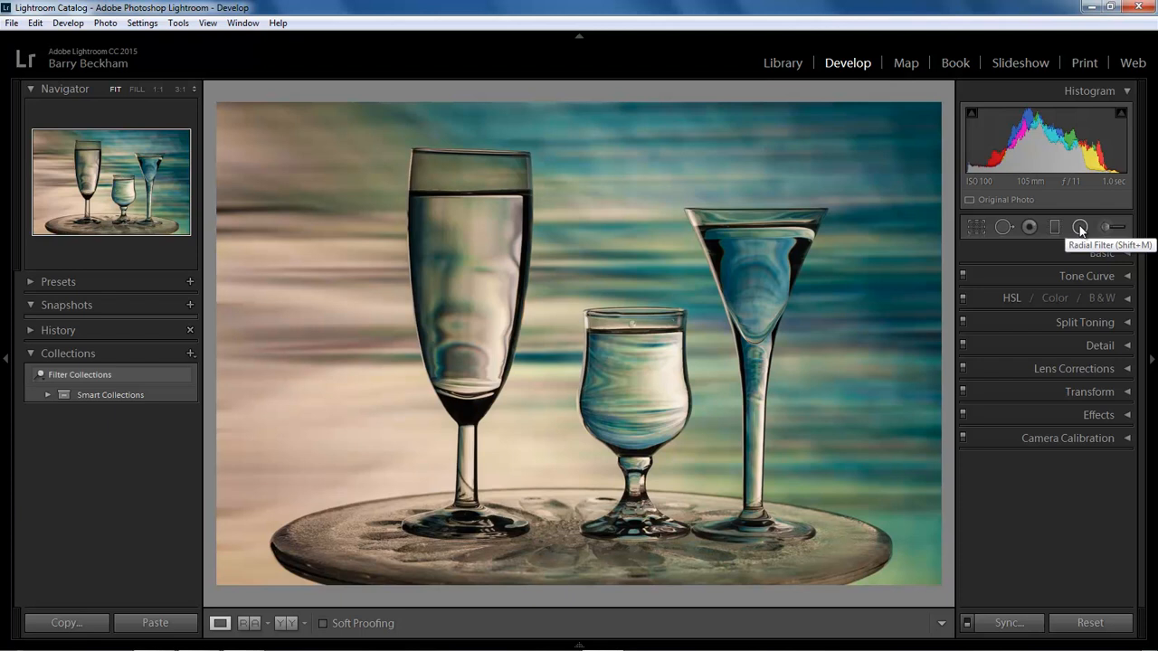
left_click(1080, 228)
left_click_drag(568, 337, 855, 468)
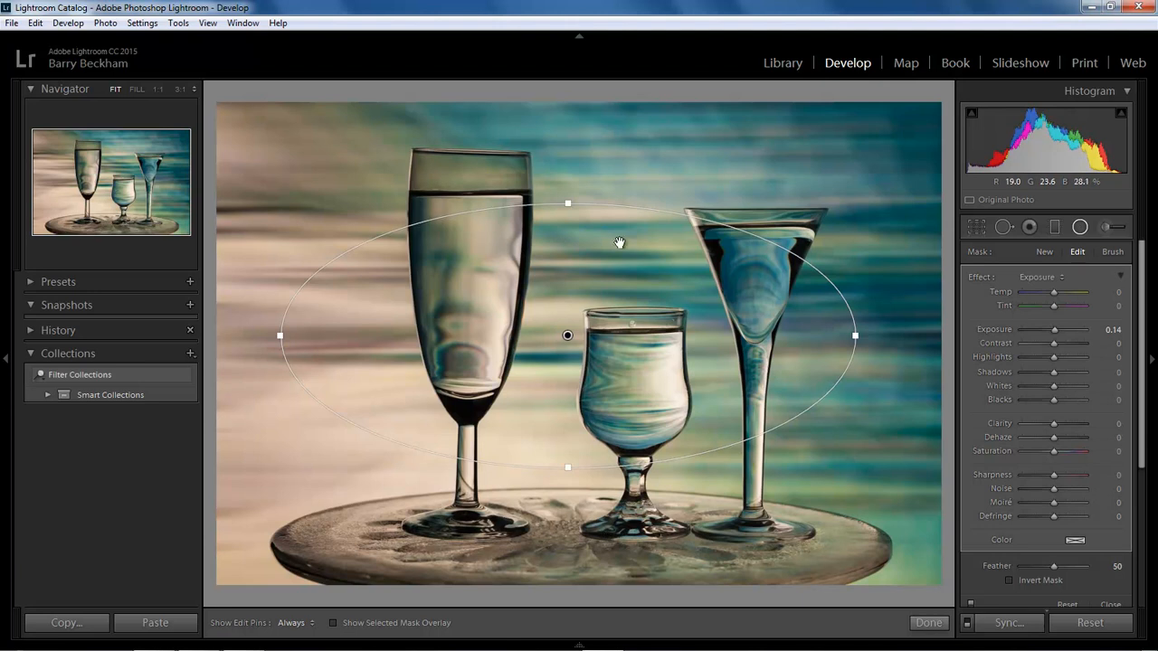
left_click_drag(568, 204, 569, 112)
left_click_drag(857, 336, 944, 336)
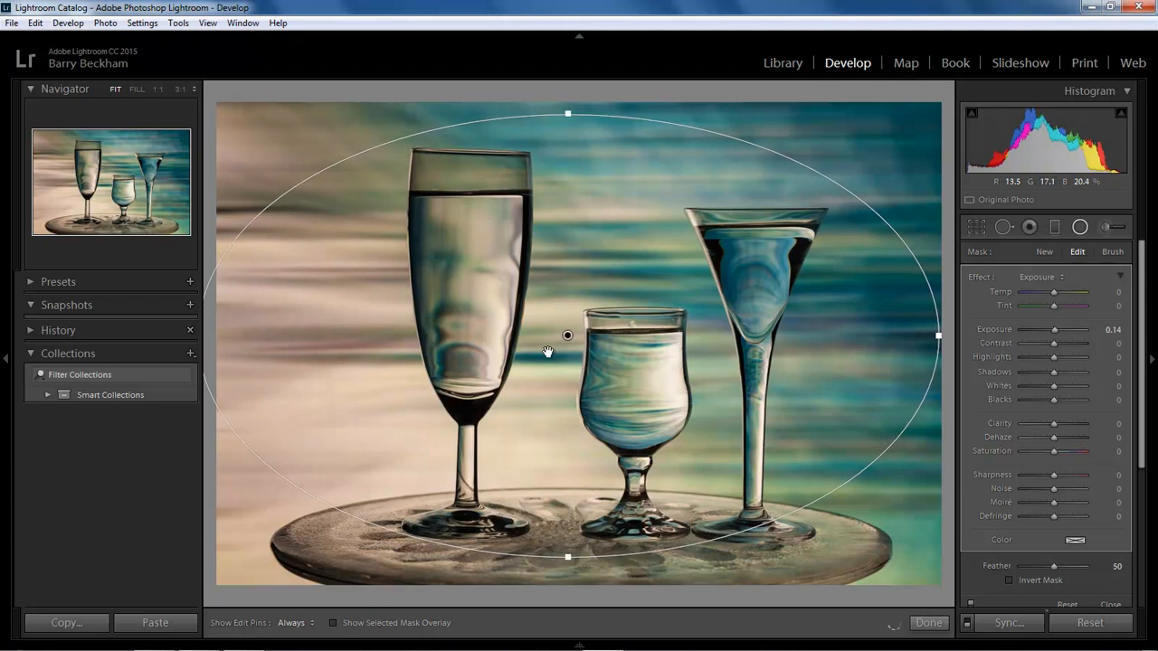
mouse_move(550, 338)
left_mouse_down()
mouse_move(559, 350)
mouse_move(572, 342)
left_mouse_up()
mouse_move(572, 119)
left_mouse_down()
mouse_move(571, 100)
mouse_move(572, 109)
left_mouse_up()
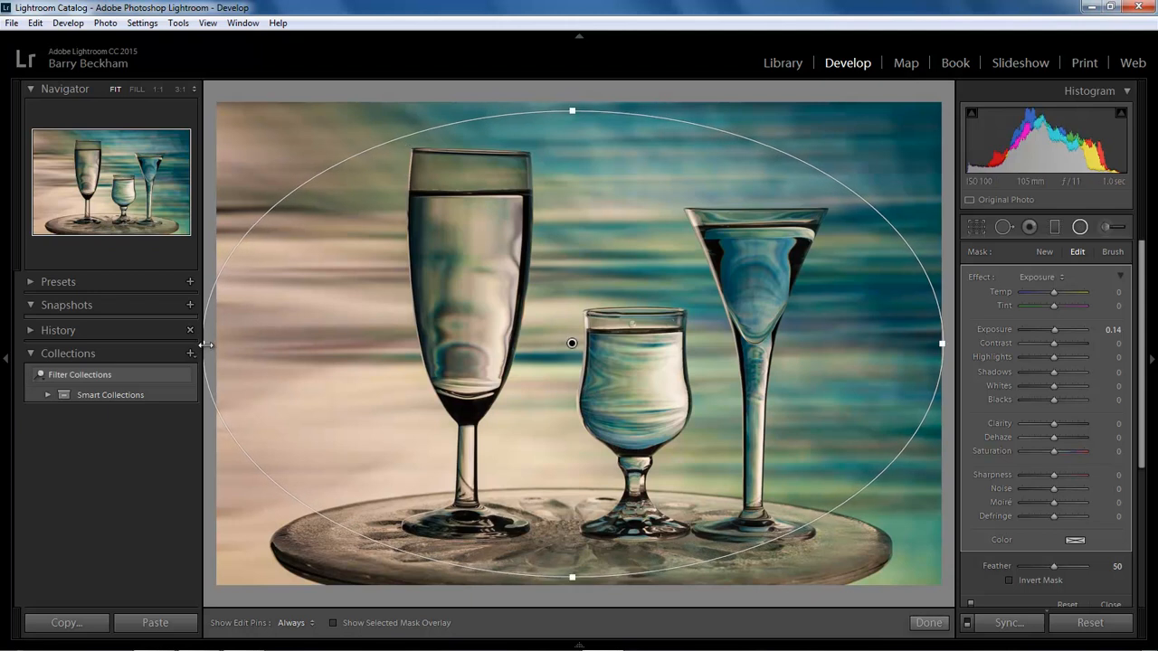
left_click_drag(573, 351, 578, 351)
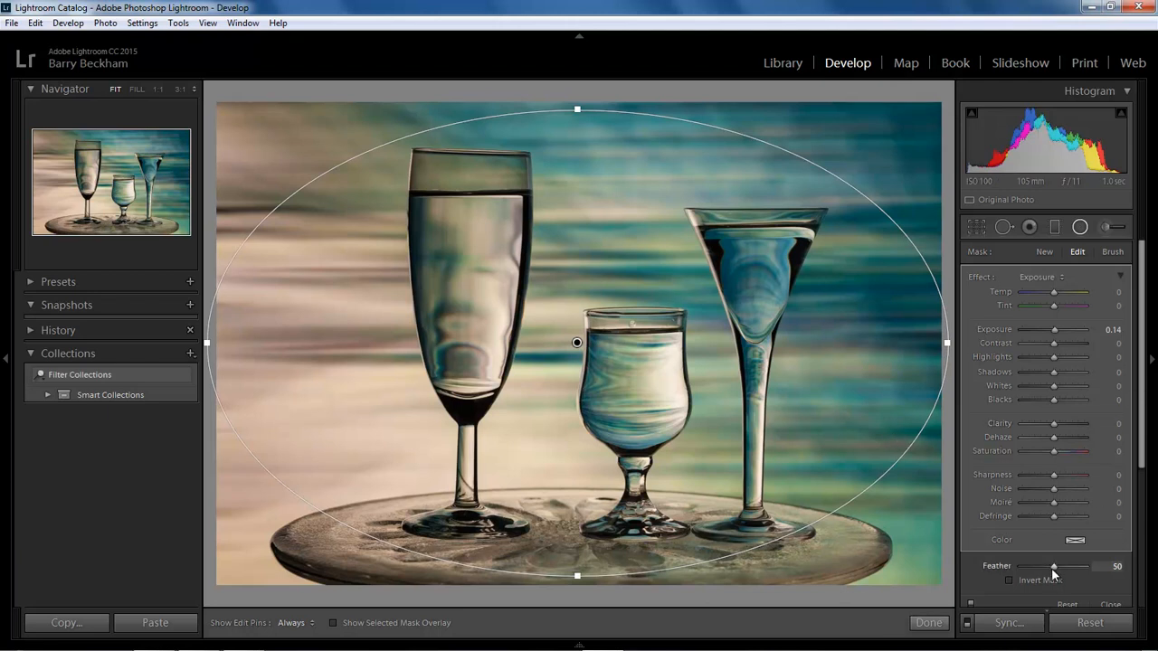
Set the radial filter's Feather to 74 and Exposure to −0.41, and close the filter.
left_click_drag(1064, 566, 1071, 571)
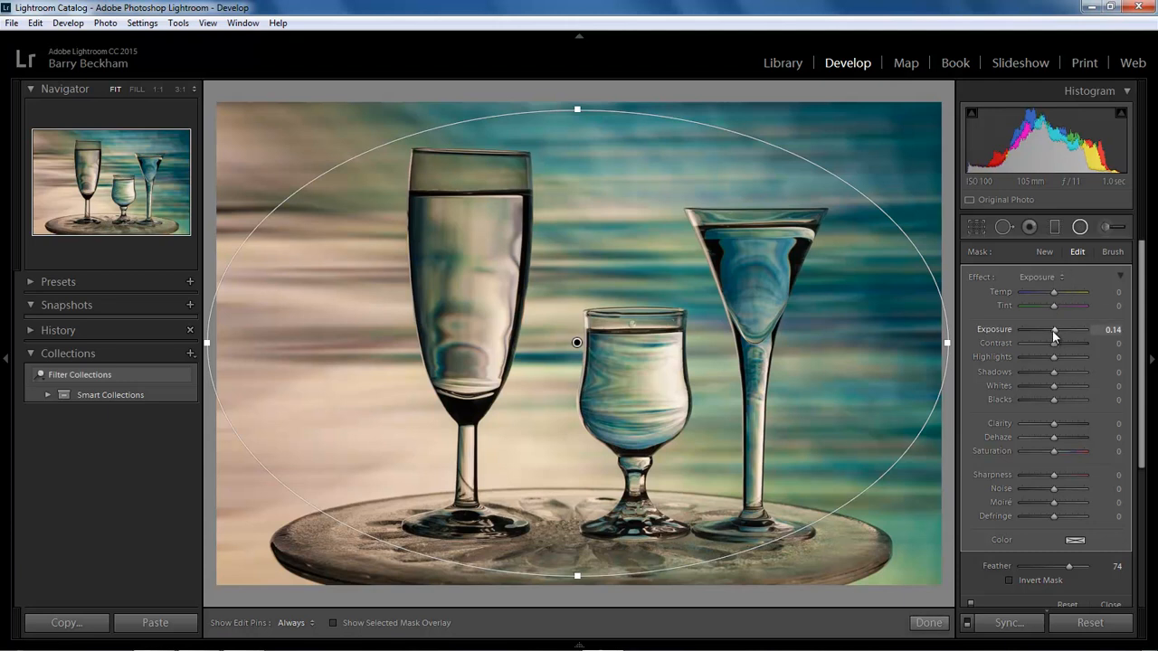
left_click_drag(1053, 329, 1048, 329)
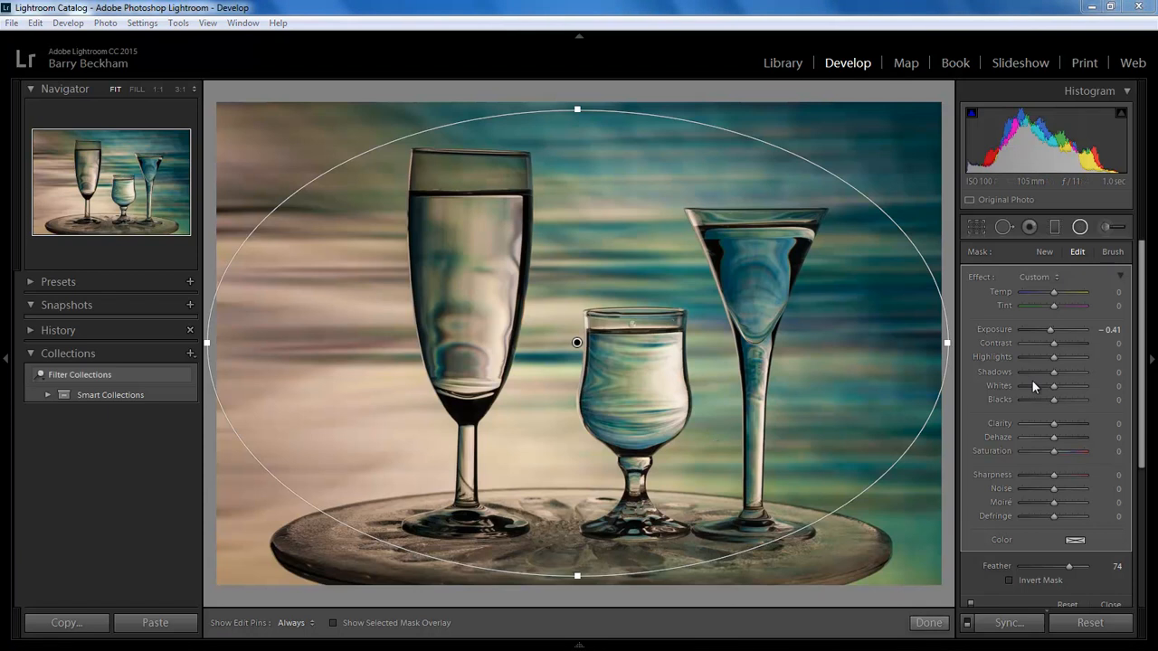
left_click(1081, 228)
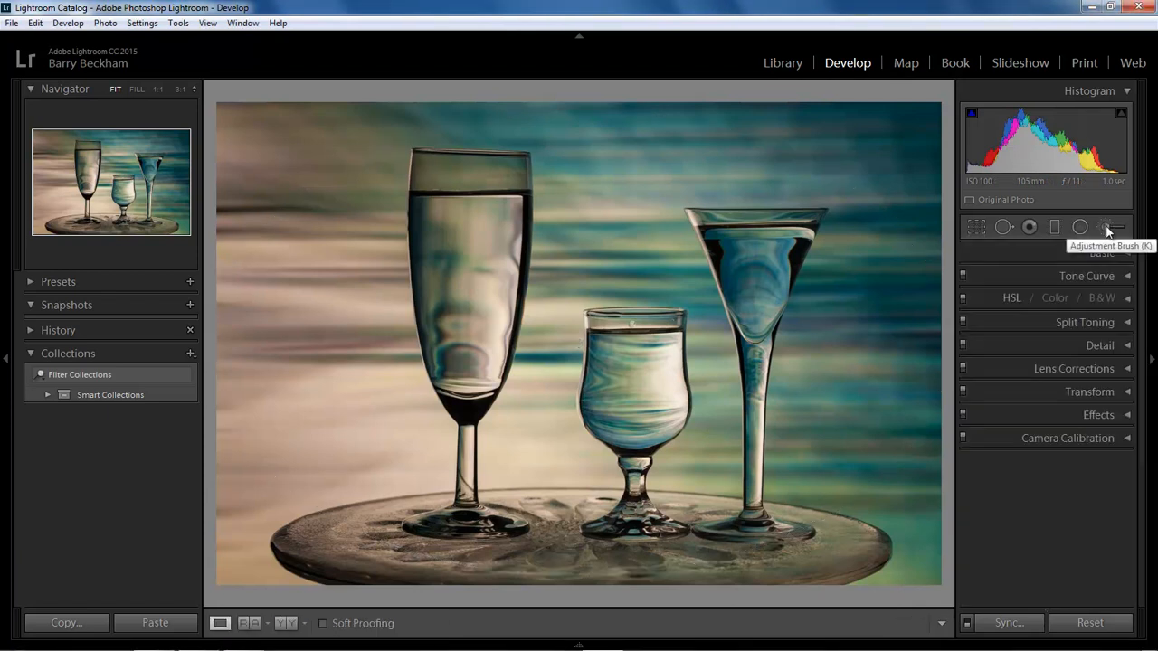
Set up an adjustment brush at size 11 with Saturation 49.
left_click(1106, 229)
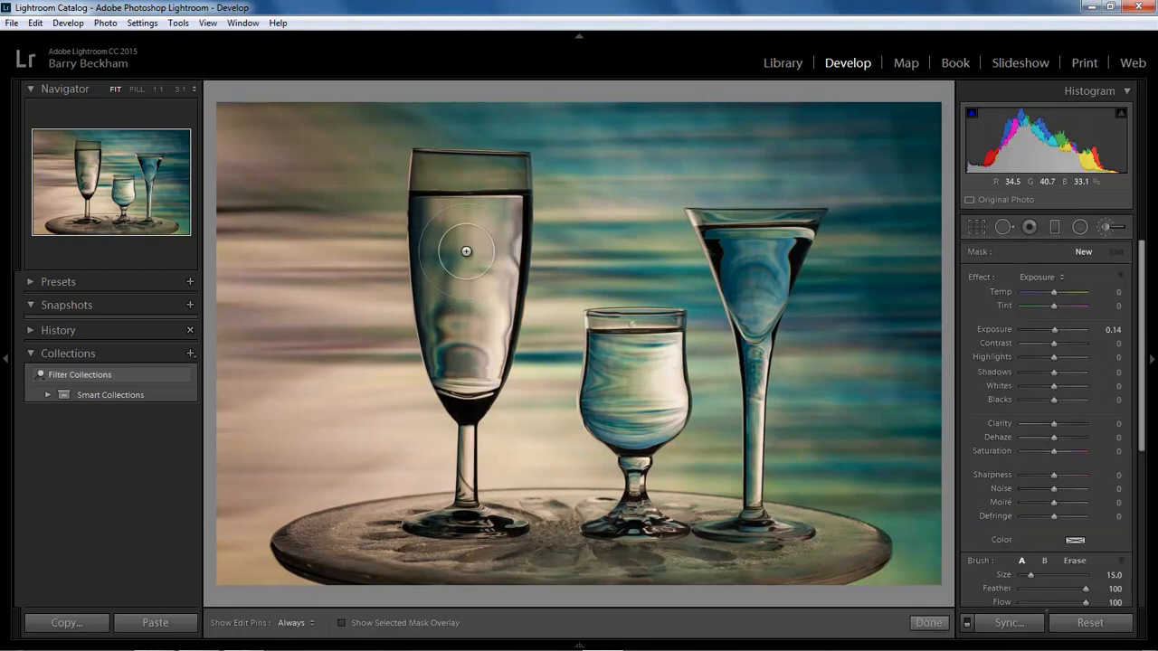
key("bracketleft")
key("bracketleft")
key("bracketleft")
key("bracketleft")
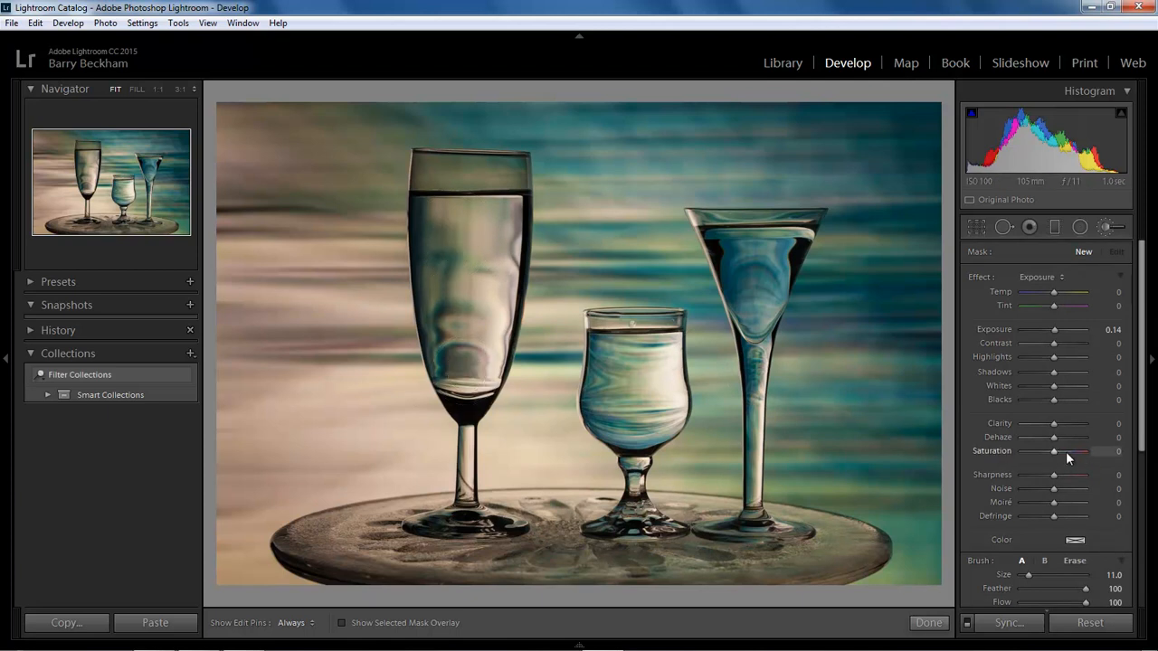
left_click_drag(1068, 451, 1071, 454)
Paint the saturation adjustment over the liquid in the bowls of all three glasses.
mouse_move(442, 226)
left_mouse_down()
mouse_move(454, 340)
mouse_move(456, 246)
mouse_move(466, 352)
mouse_move(461, 289)
mouse_move(506, 317)
mouse_move(477, 357)
mouse_move(481, 320)
mouse_move(441, 235)
mouse_move(469, 384)
left_mouse_up()
mouse_move(612, 360)
left_mouse_down()
mouse_move(634, 417)
mouse_move(616, 369)
mouse_move(639, 409)
mouse_move(617, 386)
mouse_move(625, 352)
left_mouse_up()
mouse_move(747, 291)
left_mouse_down()
mouse_move(732, 259)
mouse_move(759, 312)
left_mouse_up()
Reduce the adjustment brush to size 3 and paint the saturation adjustment down the stem of the martini glass.
key("bracketleft")
key("bracketleft")
key("bracketleft")
key("bracketleft")
key("bracketleft")
key("bracketleft")
key("bracketleft")
key("bracketleft")
left_click_drag(757, 330, 752, 482)
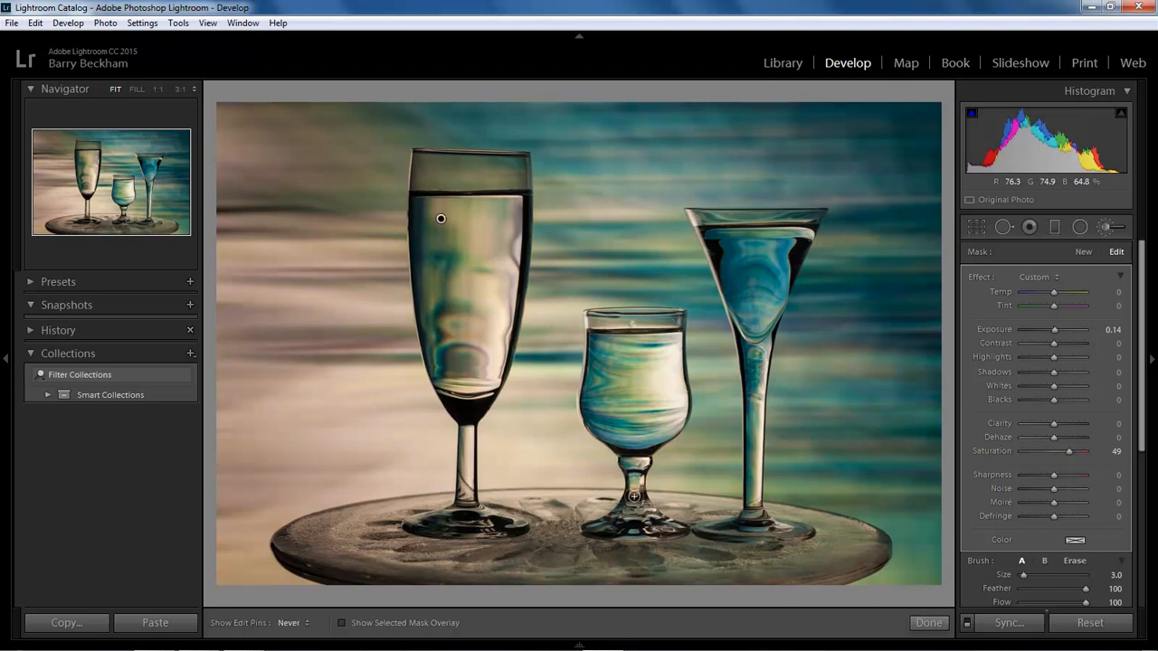
View the brushed photo with the edit pins hidden and shown, leaving Show Edit Pins on Always.
key("h")
key("h")
key("h")
key("h")
key("h")
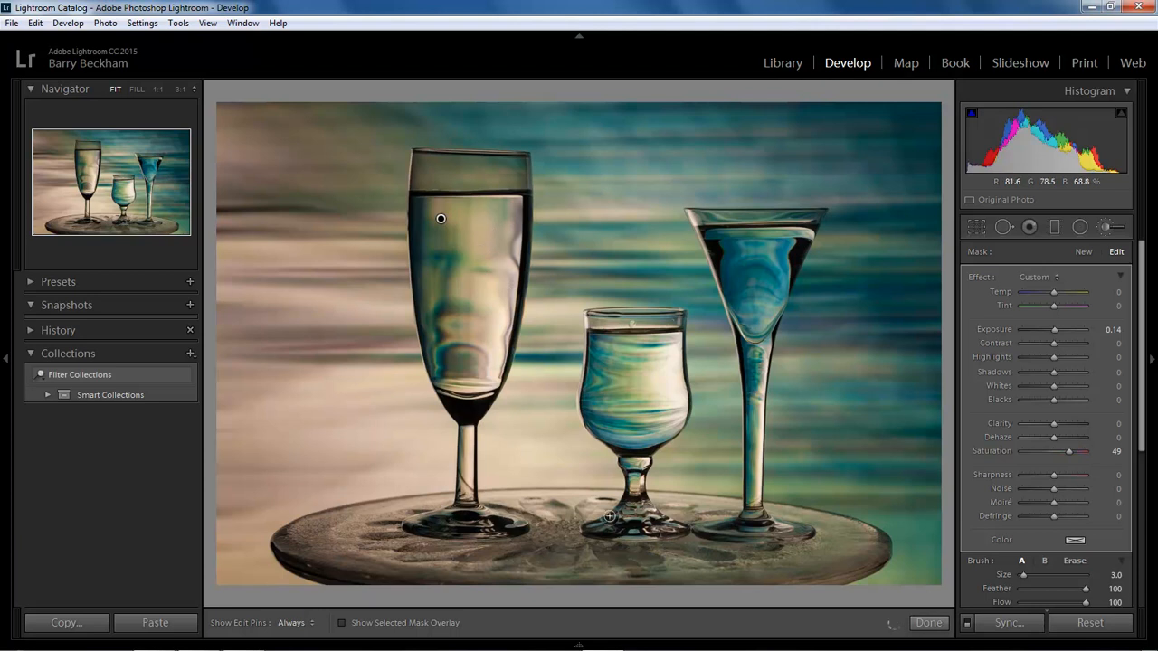